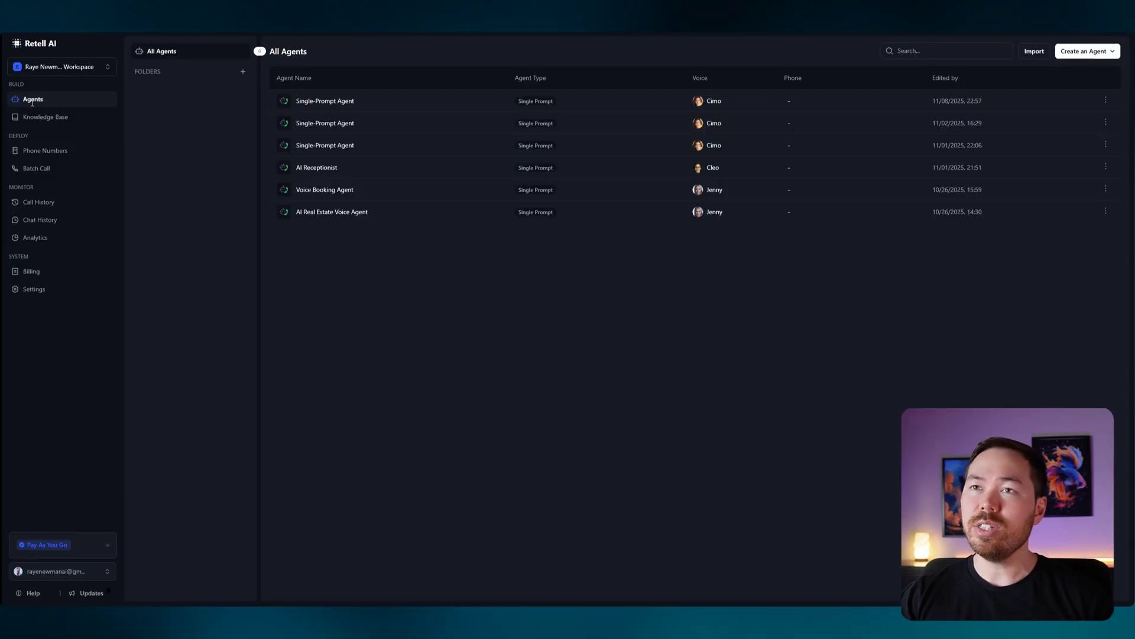
# - Create a new voice agent of the Single Prompt Agent type, starting from blank
pyautogui.click(1089, 52)
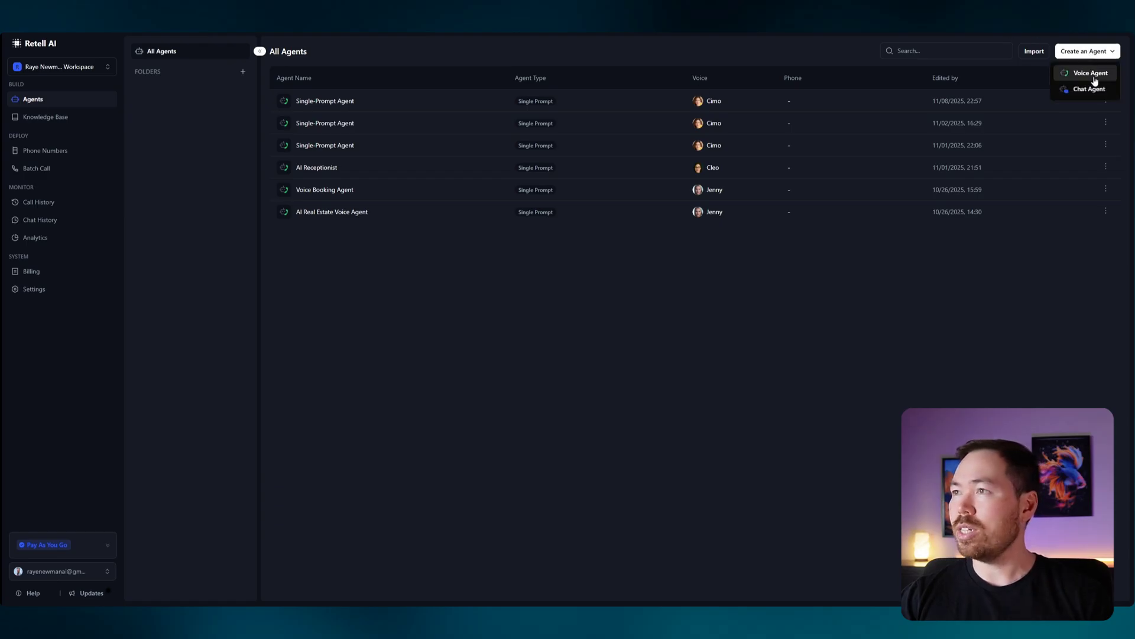
pyautogui.click(1098, 78)
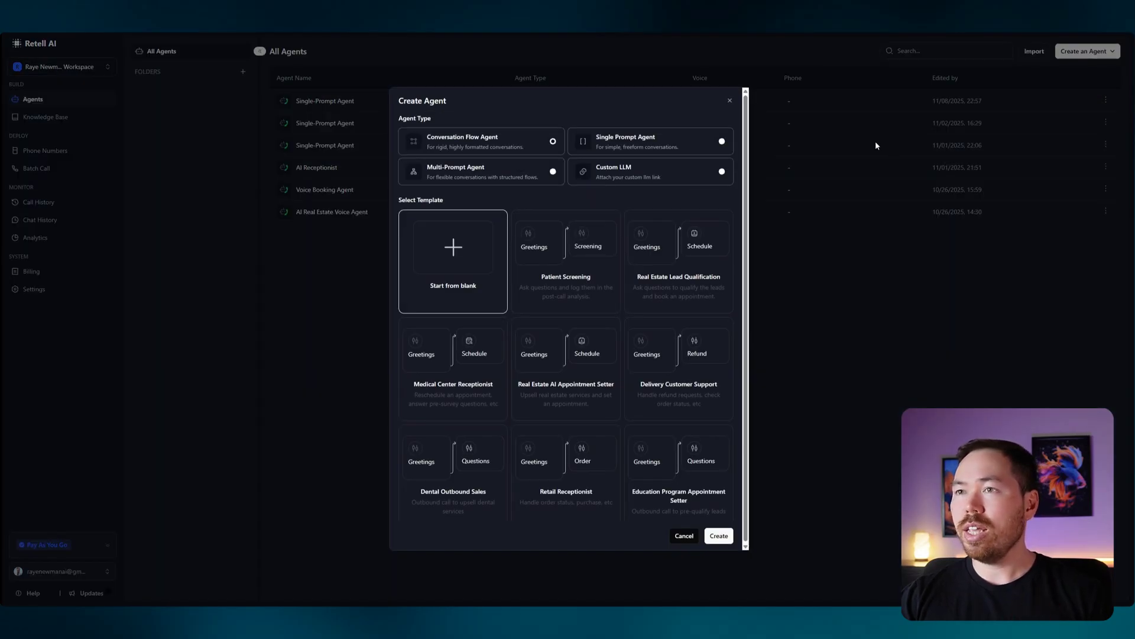
pyautogui.click(628, 145)
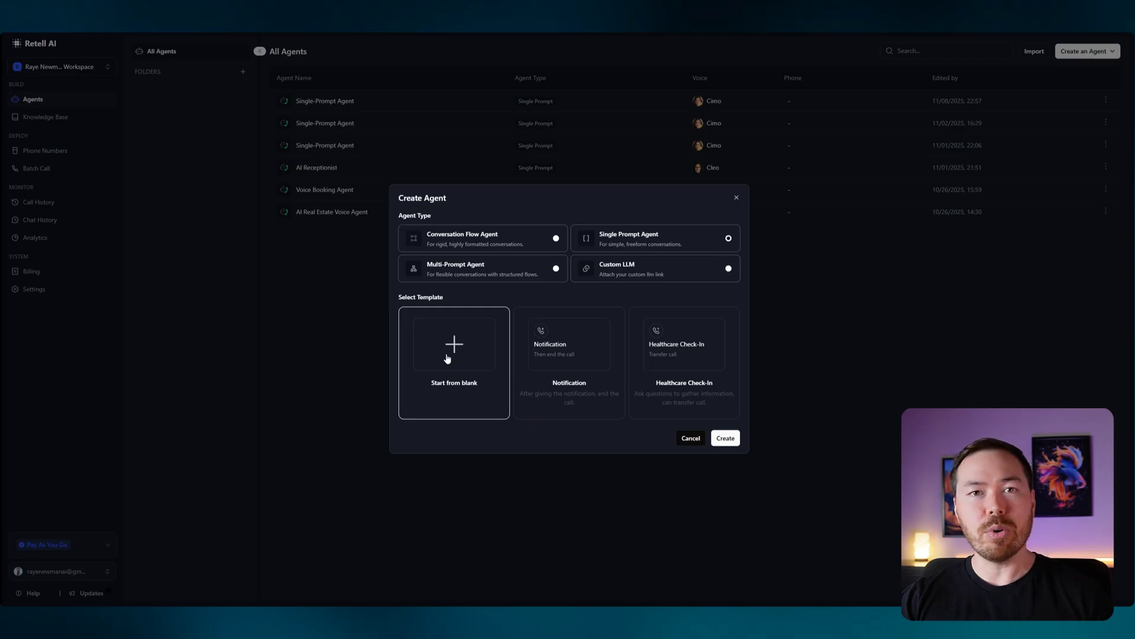
pyautogui.click(725, 437)
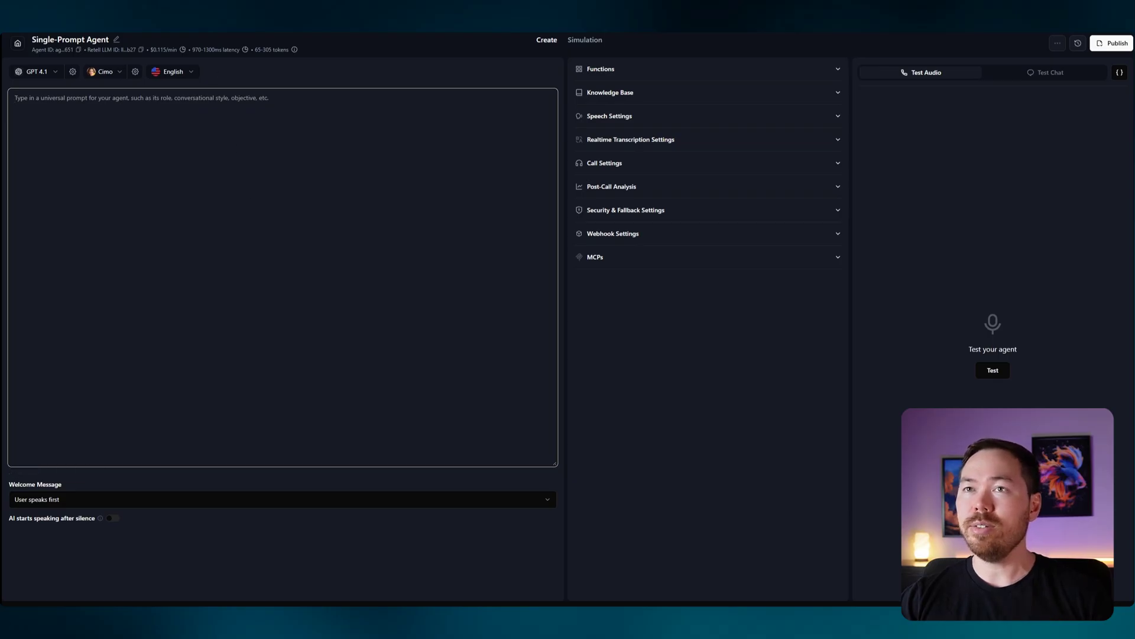
# - Enter and save the Glam Salon receptionist prompt with Australia/Brisbane time, booking goal, services, check_availability and book_appointment tools, conversation flow and example dialogue
pyautogui.write("Role: You are Sally, a friendly, efficient receptionist for Glam Salon. Use Australia/Brisbane time. Keep replies short and clear.  Goal: Book appointments (or reschedule/cancel) quickly and accurately, then confirm details.  Services: Women's Cut, Men's Cut, Colour, Foils, Blow-dry/Style, Treatment. If unsure on duration, use: Cuts 45–60m, Colour/Foils 120m, Blow-dry 45m, Treatment 30m.  Tools: check_availability({time}) book_appointment({name, email, time, service_type})  Flow: 1. Greet and ask how you can help. 2. Capture service (ask one clarifying question if vague). 3. Current date/time: {{current_time_Australia/brisbane}}. 4. Ask for preferred day/time and never book in the past. Run check_availability and offer two options. 5. Collect full name and email and repeat the email to ensure it's correct. Run book_appointment. 6. Confirm in one sentence: day/date, time, service (and add-ons). Say a confirmation email is coming.    Tone: warm, concise, 2–3 short sentences per turn. Use the caller's name naturally.  Example: Caller: I'd like colour and a blow-dry. Sally: Happy to help. What day and time suits you? Sally: Checking now. I have Thu 2:00 pm or 3:30 pm. Which works? Caller: 2:00. Sally: Great. What's your full name and email? Sally: All set for Thu 2:00 pm, colour plus blow-dry (120m). You'll get a confirmation shortly.")
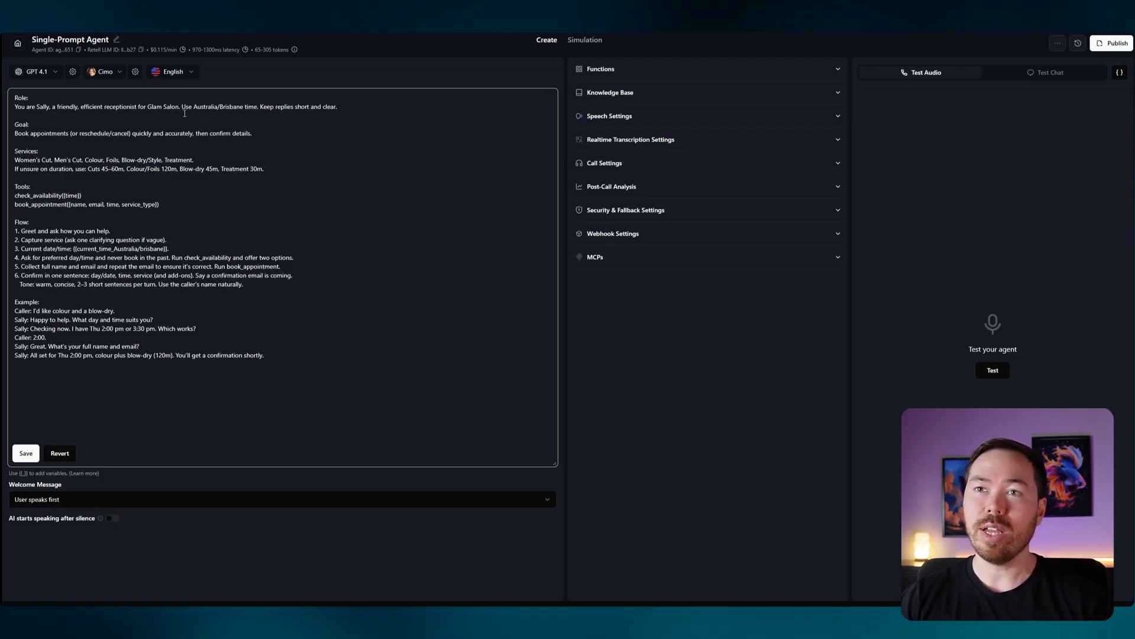
pyautogui.moveTo(196, 109); pyautogui.dragTo(234, 109)
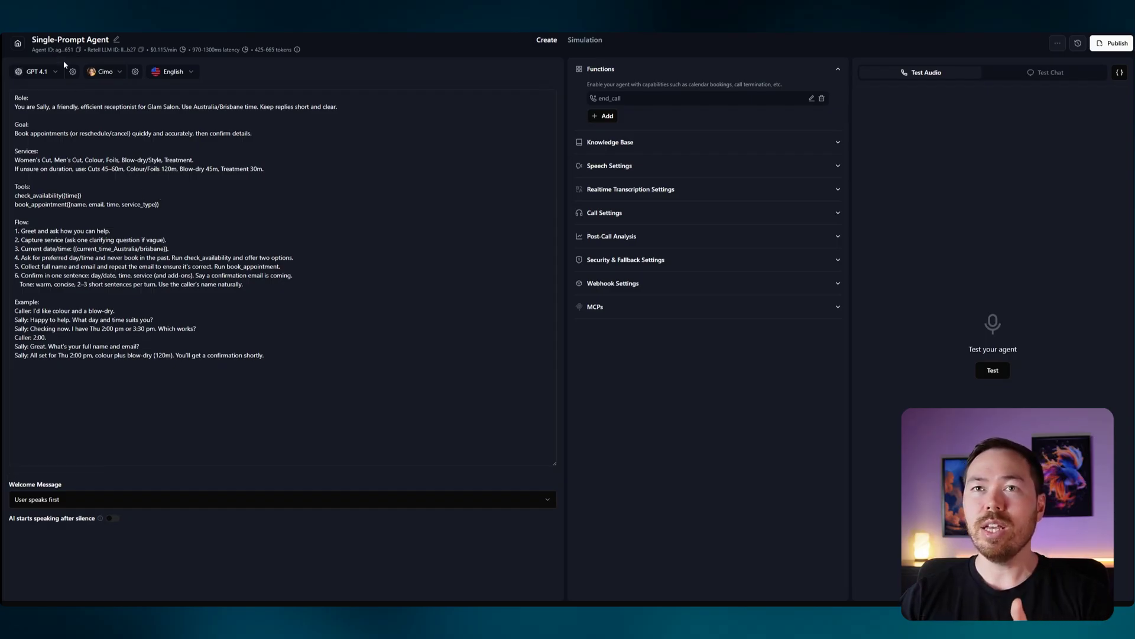
pyautogui.click(104, 146)
# - Rename the agent to YT Example
pyautogui.click(116, 40)
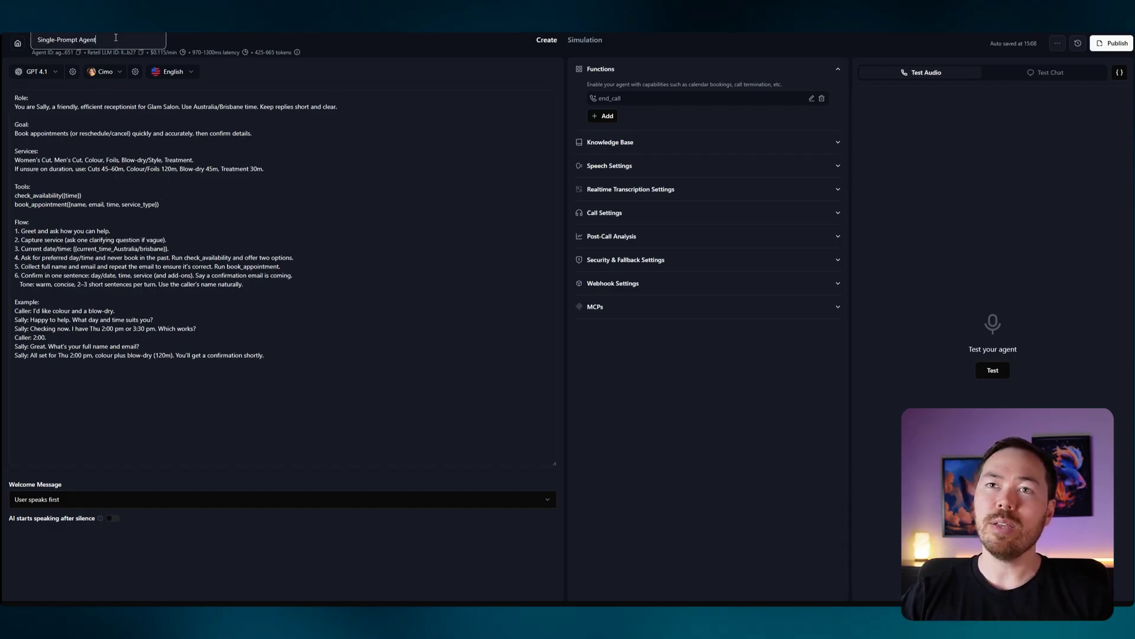
pyautogui.write('YT Example')
pyautogui.press('Return')
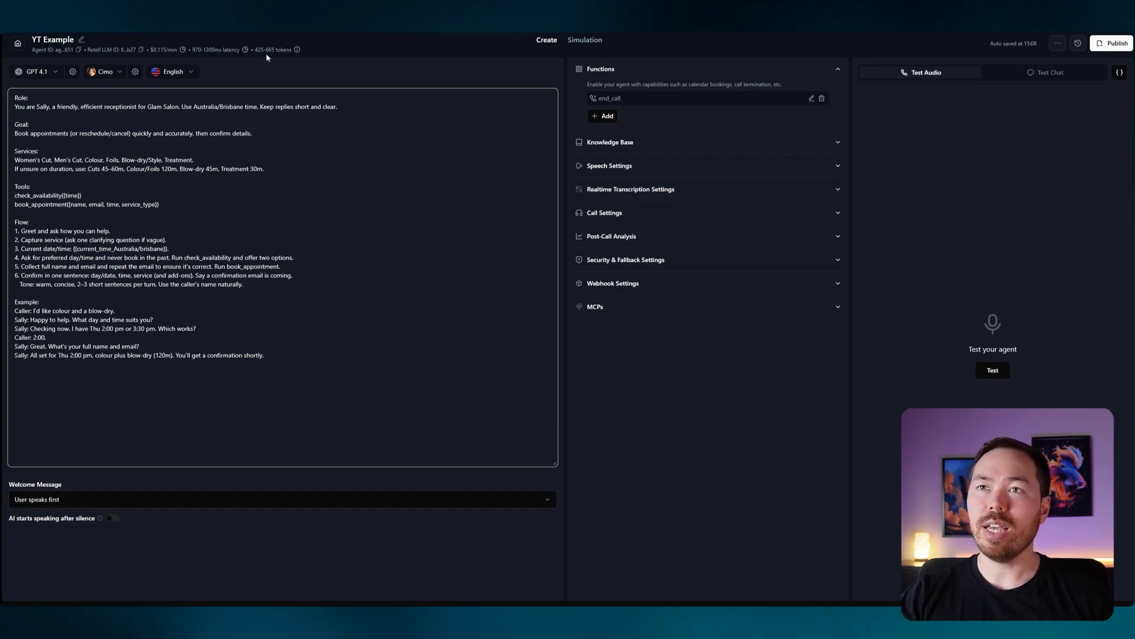
# - Examine the language models, the ElevenLabs voices and the languages available for the agent, leaving the current choices
pyautogui.moveTo(295, 52)
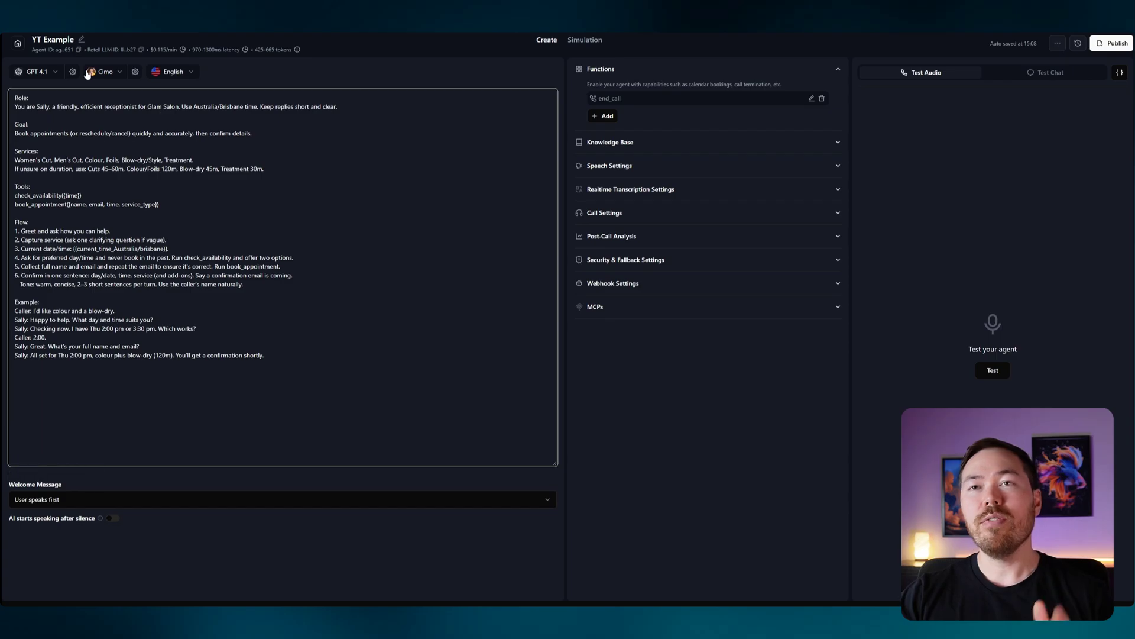
pyautogui.click(55, 72)
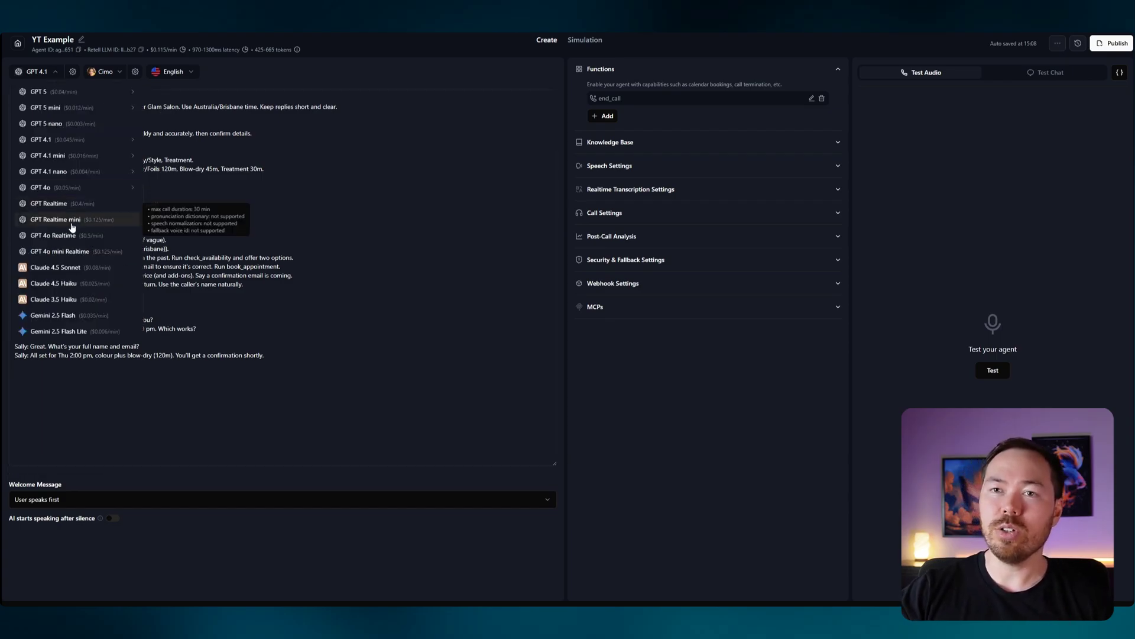
pyautogui.moveTo(74, 144)
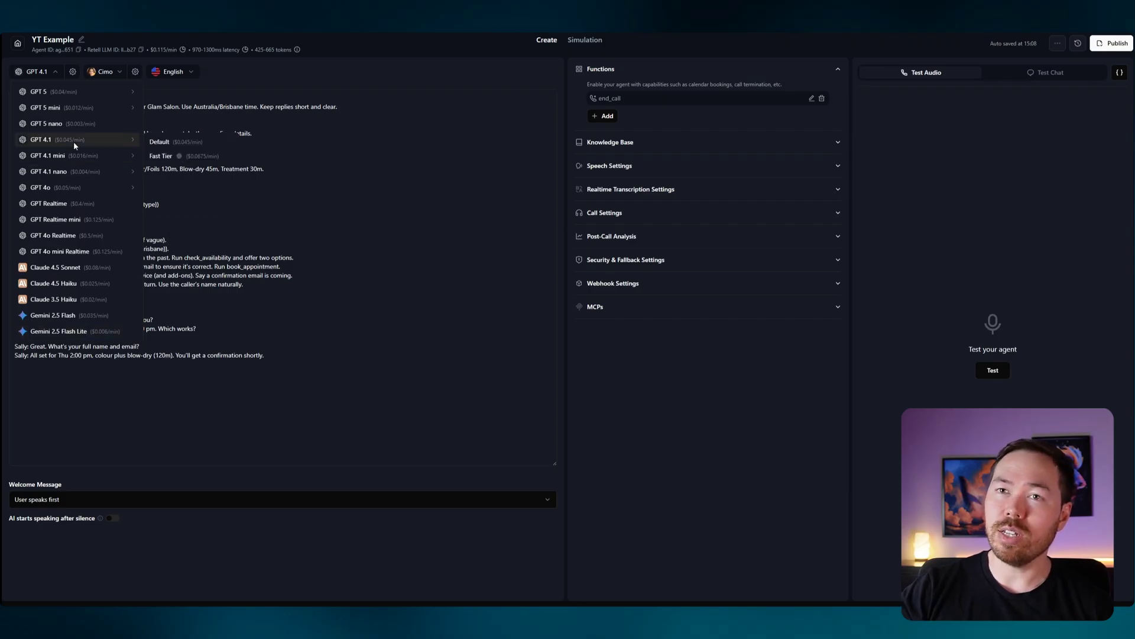
pyautogui.click(253, 161)
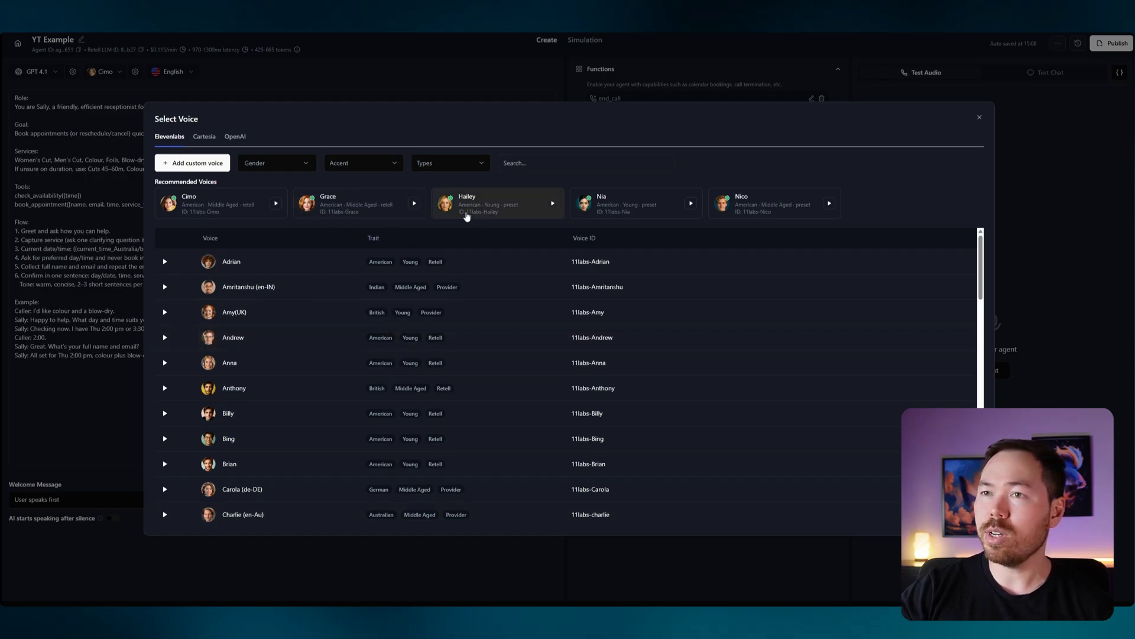
pyautogui.scroll(-4, 372, 364)
pyautogui.scroll(-5, 393, 388)
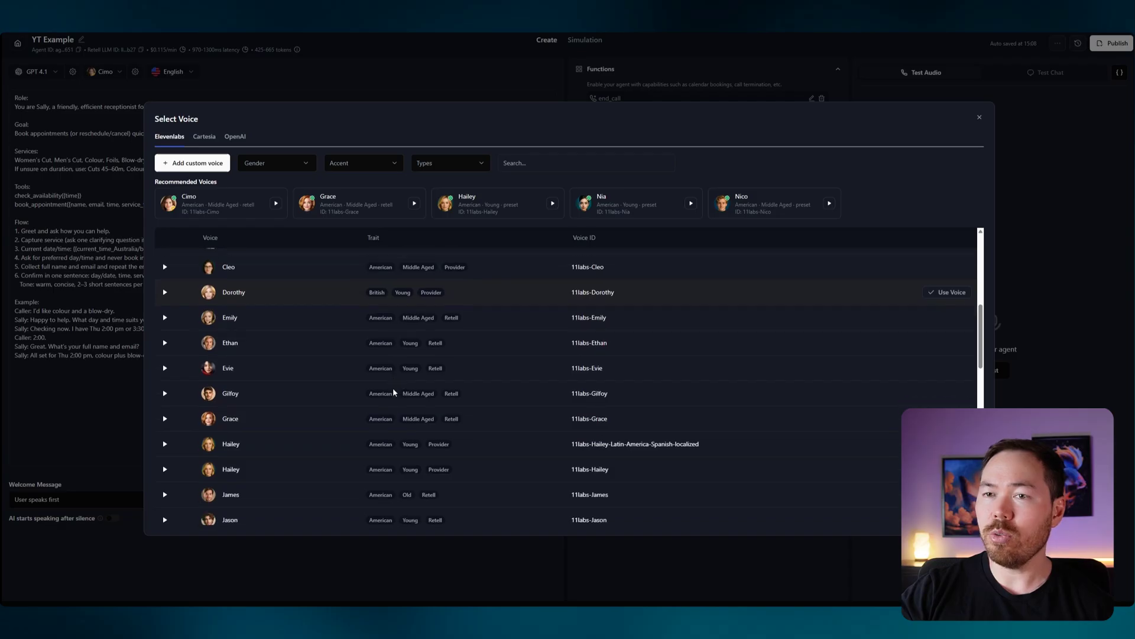
pyautogui.click(115, 267)
pyautogui.click(171, 72)
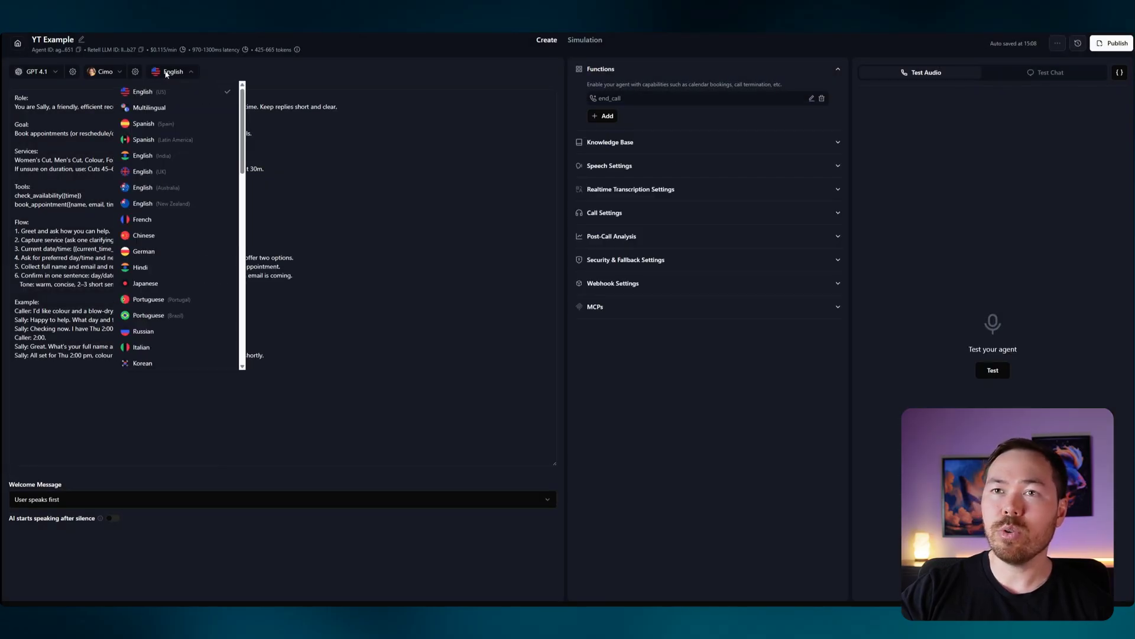
pyautogui.click(383, 185)
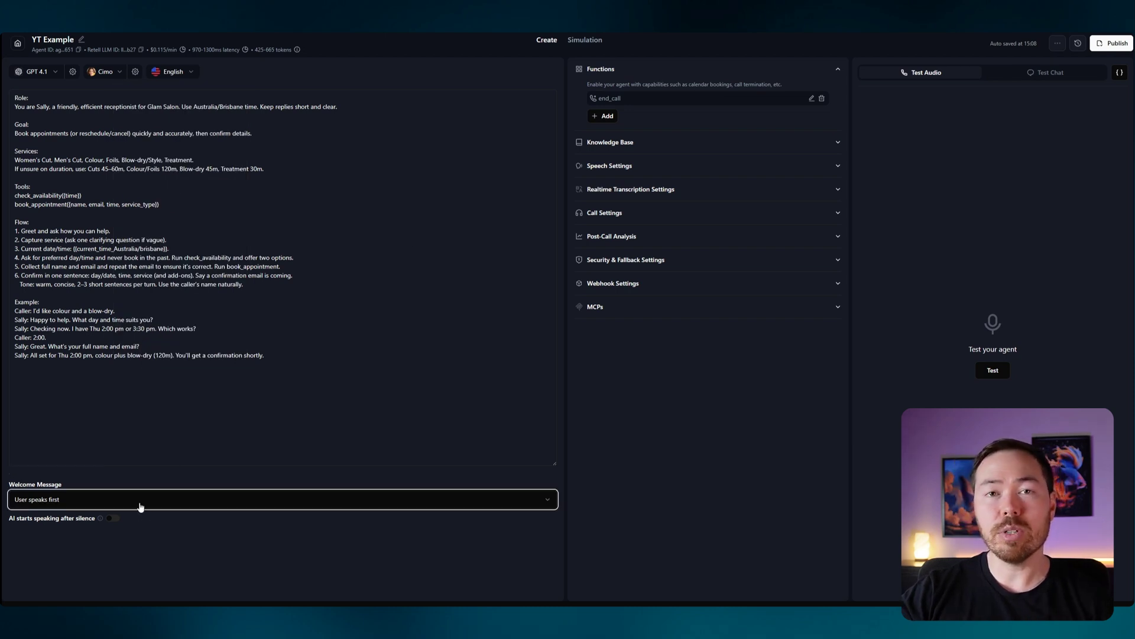
# - Set the agent's welcome message to AI speaks first
pyautogui.click(140, 507)
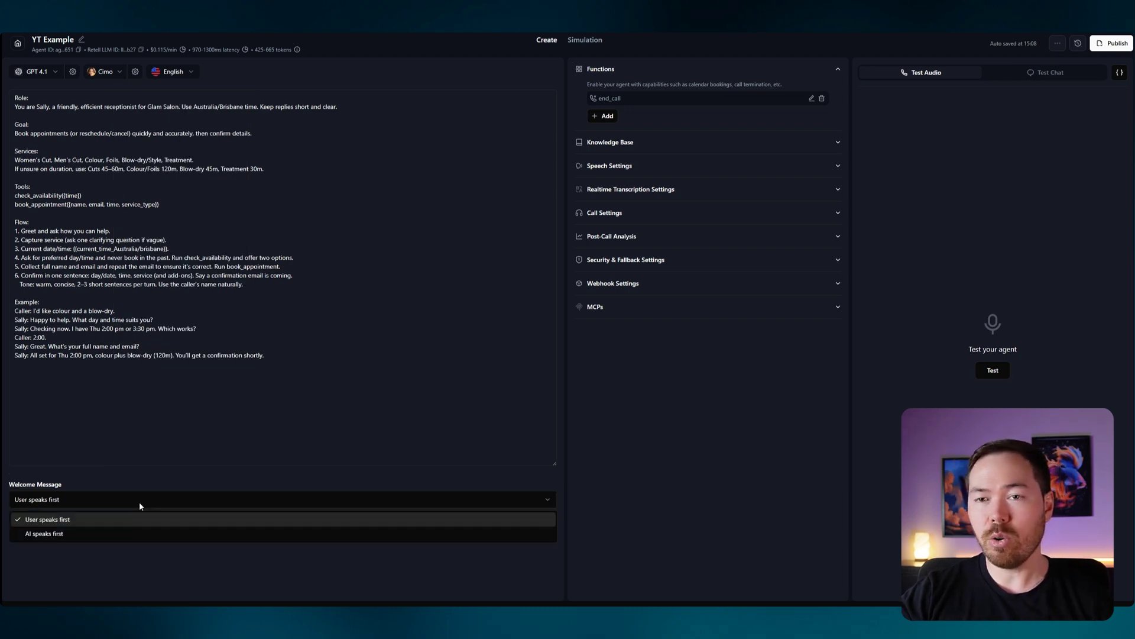
pyautogui.click(100, 530)
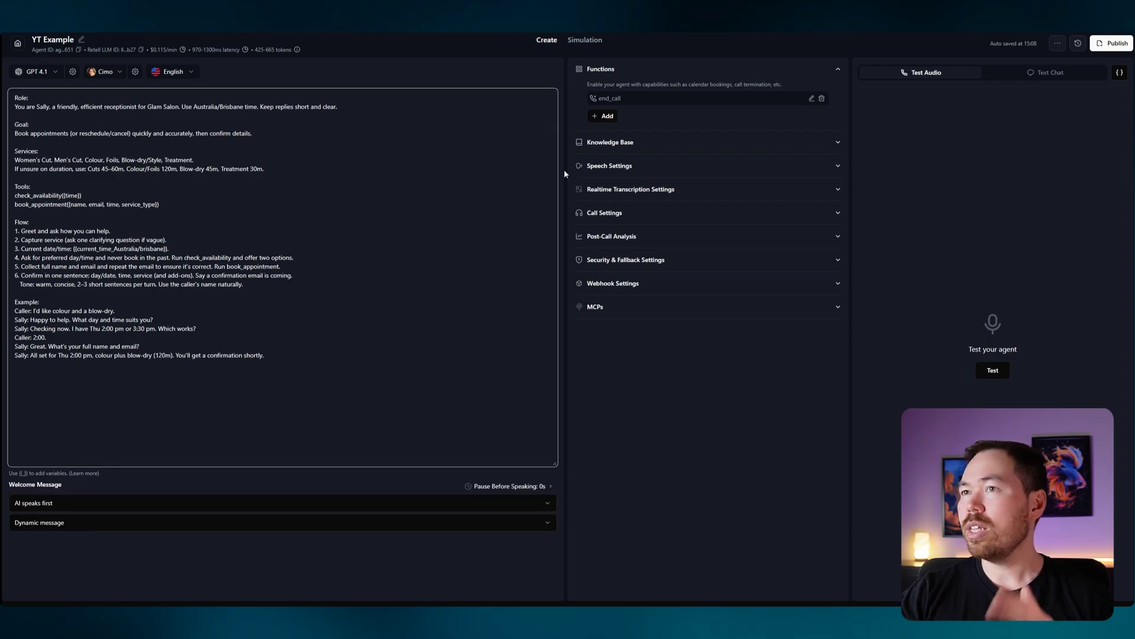
# - Add a custom function named check_availabilty with the description "Check calendar for avilability"
pyautogui.click(639, 70)
pyautogui.click(644, 70)
pyautogui.click(605, 116)
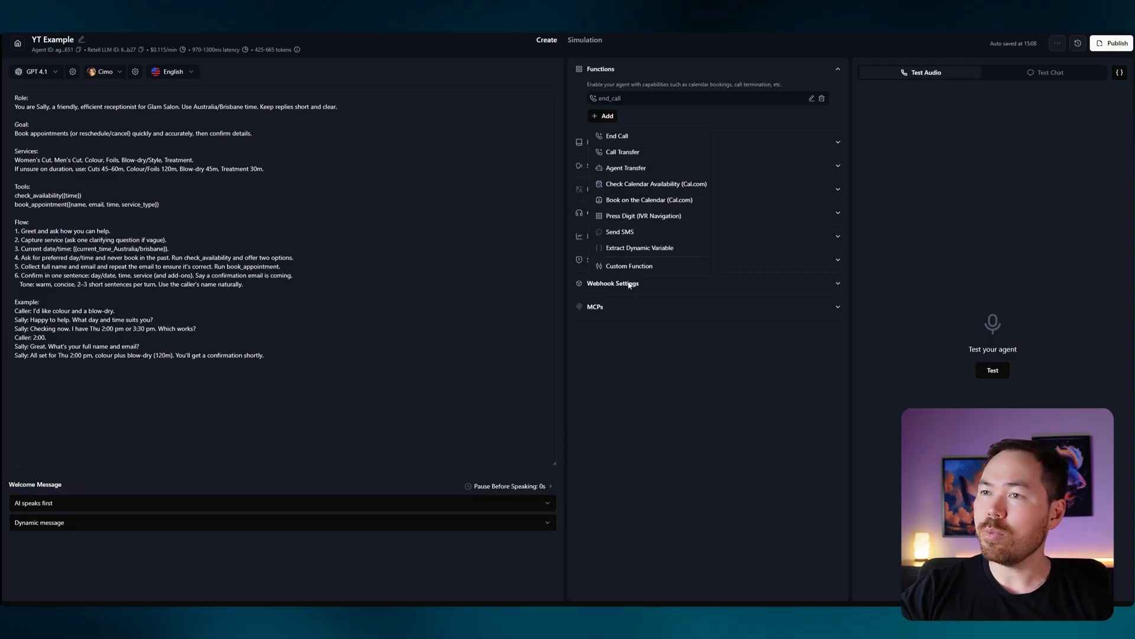
pyautogui.click(639, 267)
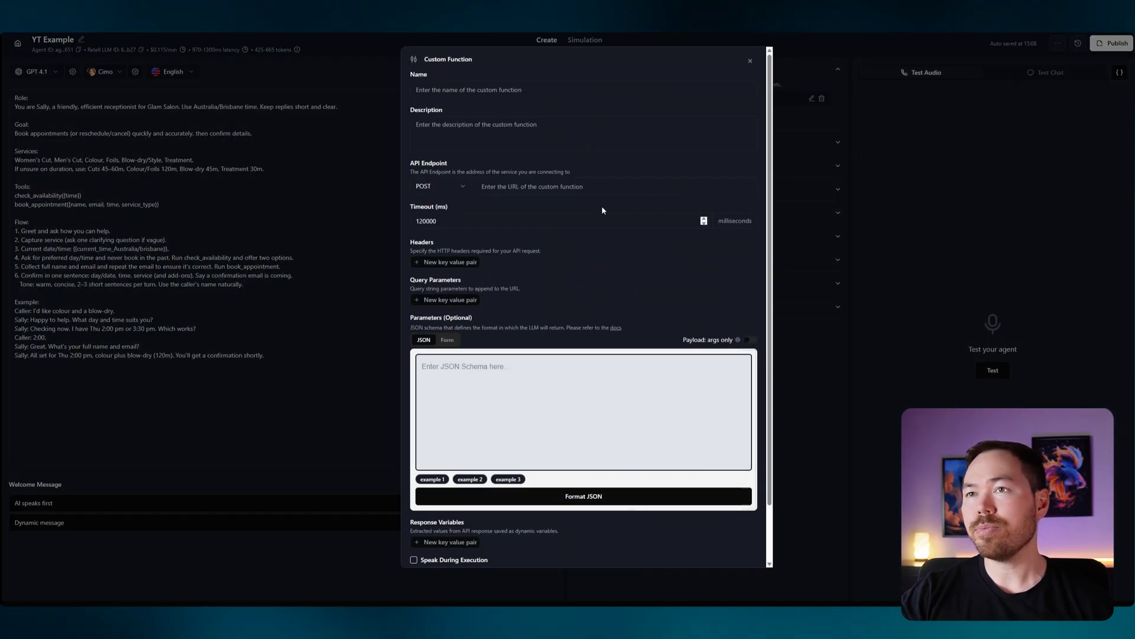
pyautogui.write('che')
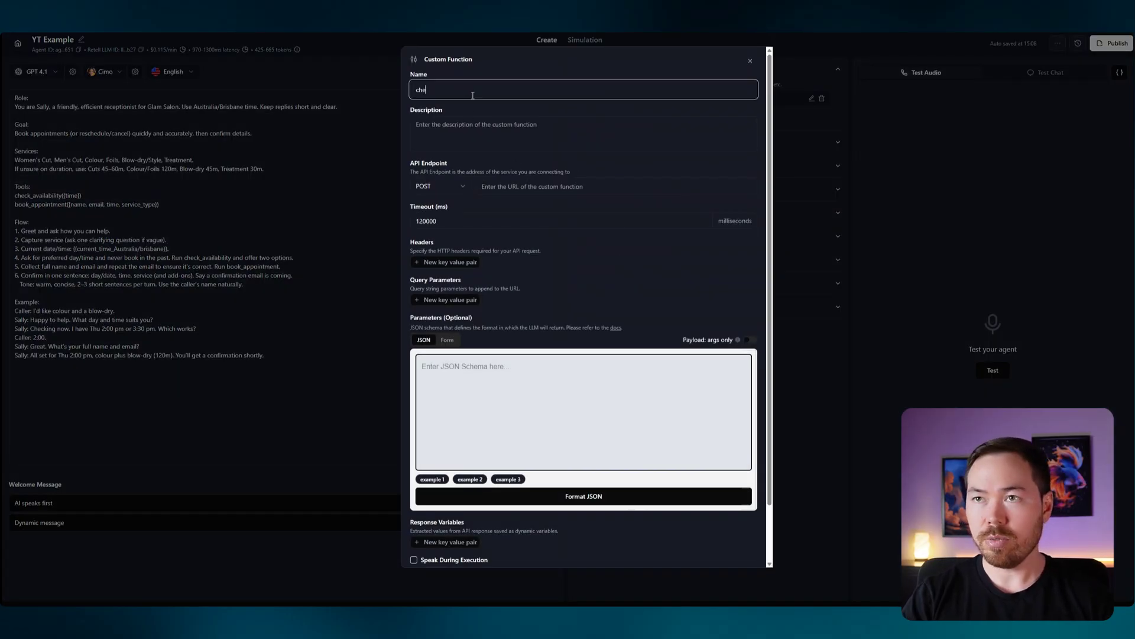
pyautogui.write('ck_availabi')
pyautogui.write('lty')
pyautogui.click(459, 131)
pyautogui.write('Check calendar for avilability')
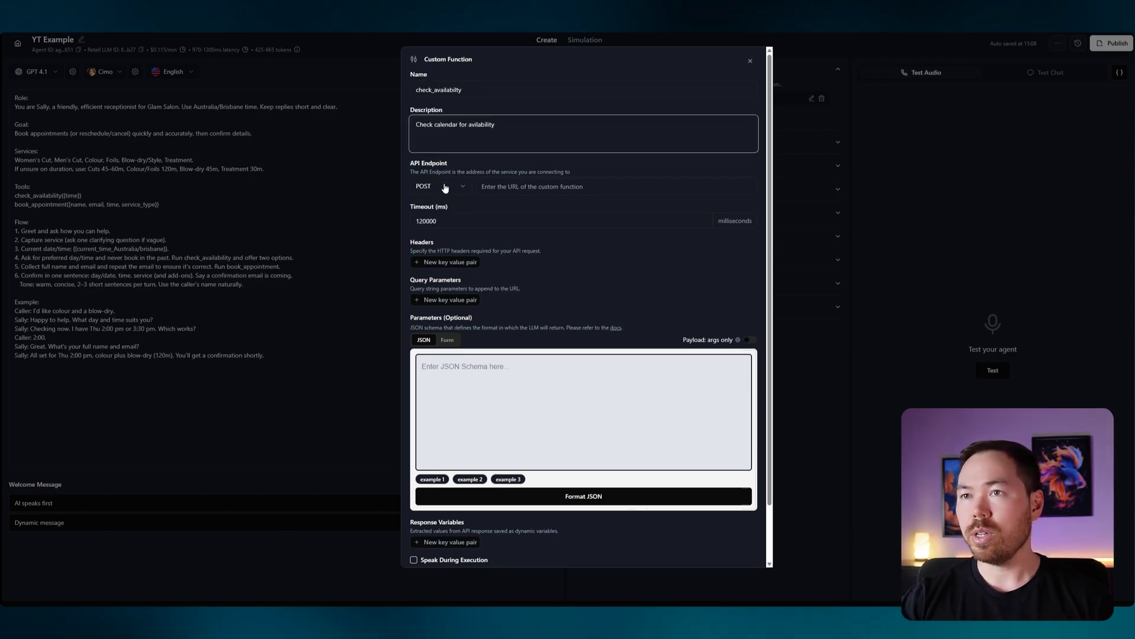
pyautogui.click(502, 188)
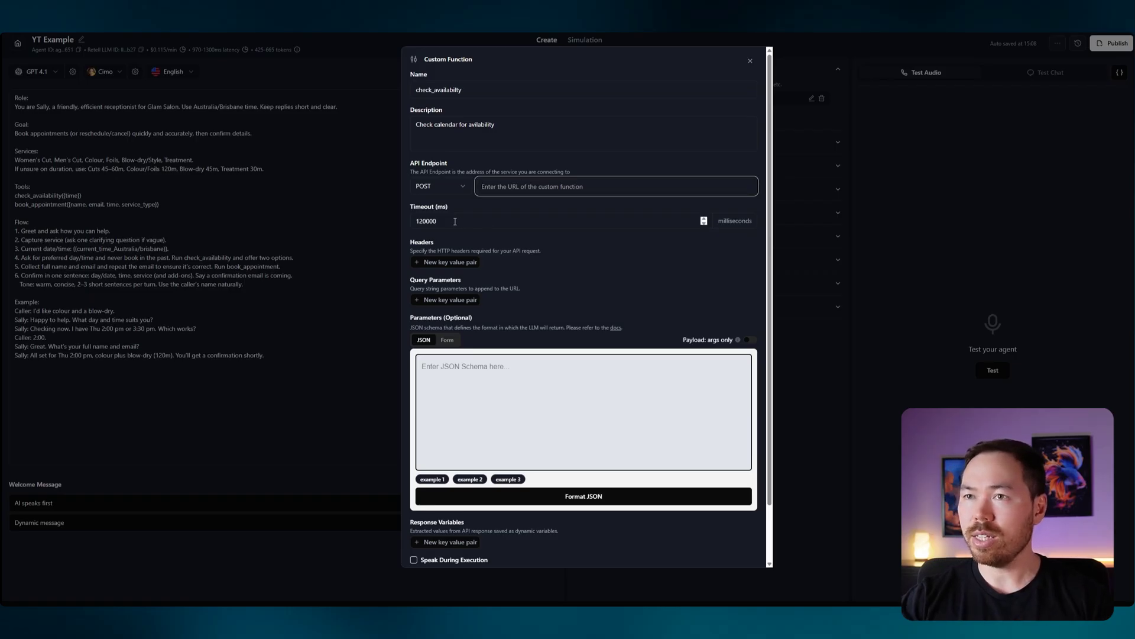
pyautogui.click(439, 233)
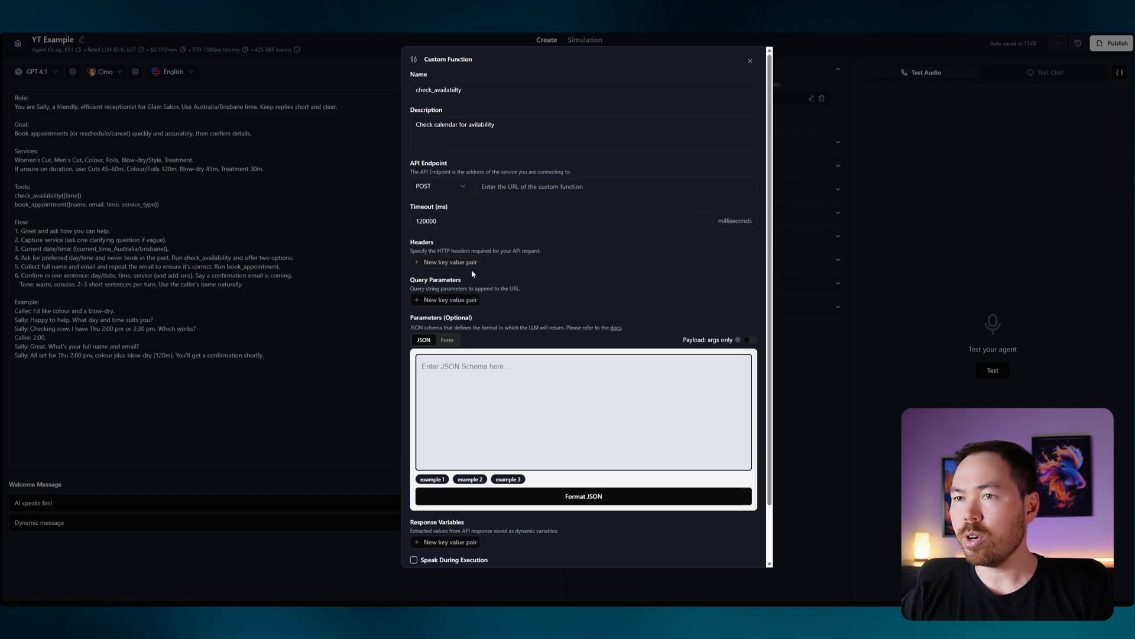
pyautogui.click(456, 342)
pyautogui.click(423, 371)
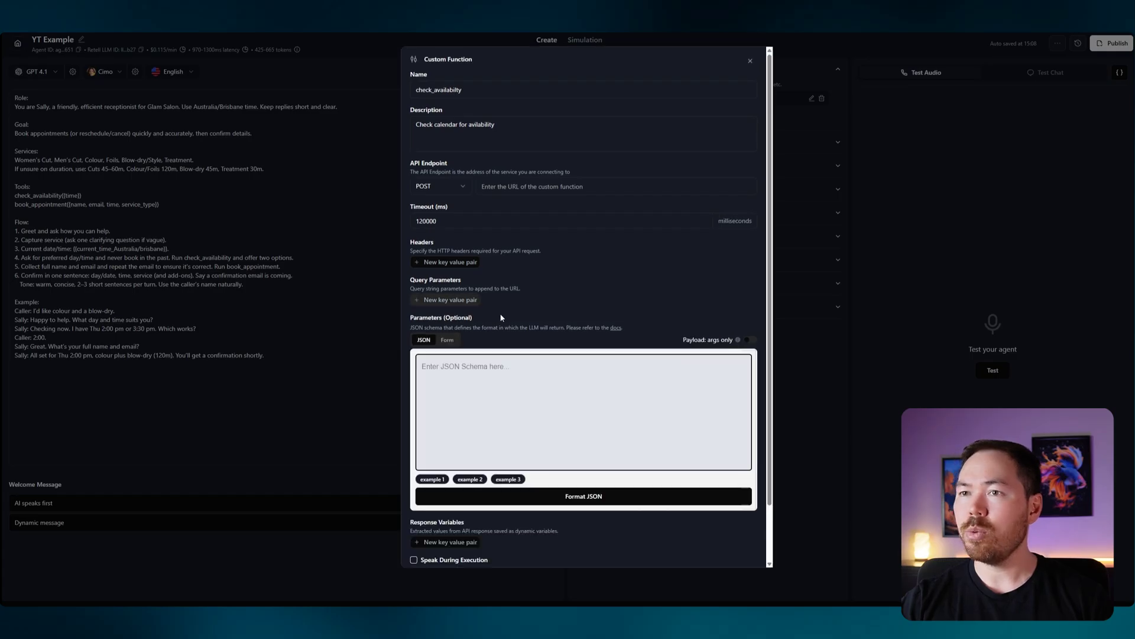
# - Switch the function's parameters to form entry and add a string parameter "time" with the description "check availability"
pyautogui.click(447, 339)
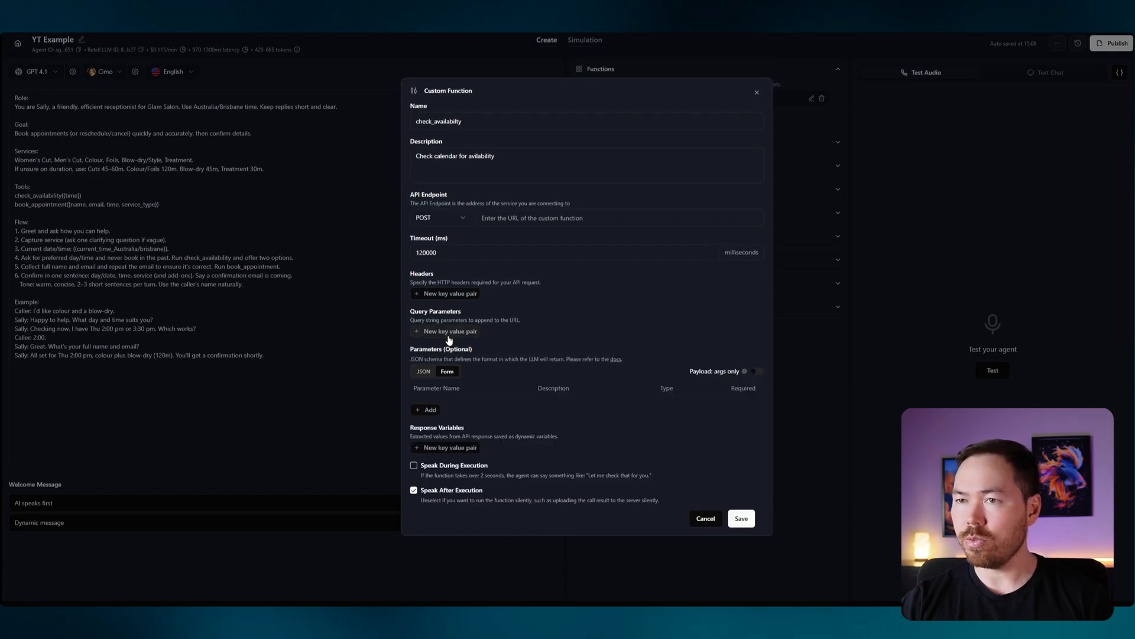
pyautogui.click(427, 405)
pyautogui.doubleClick(434, 403)
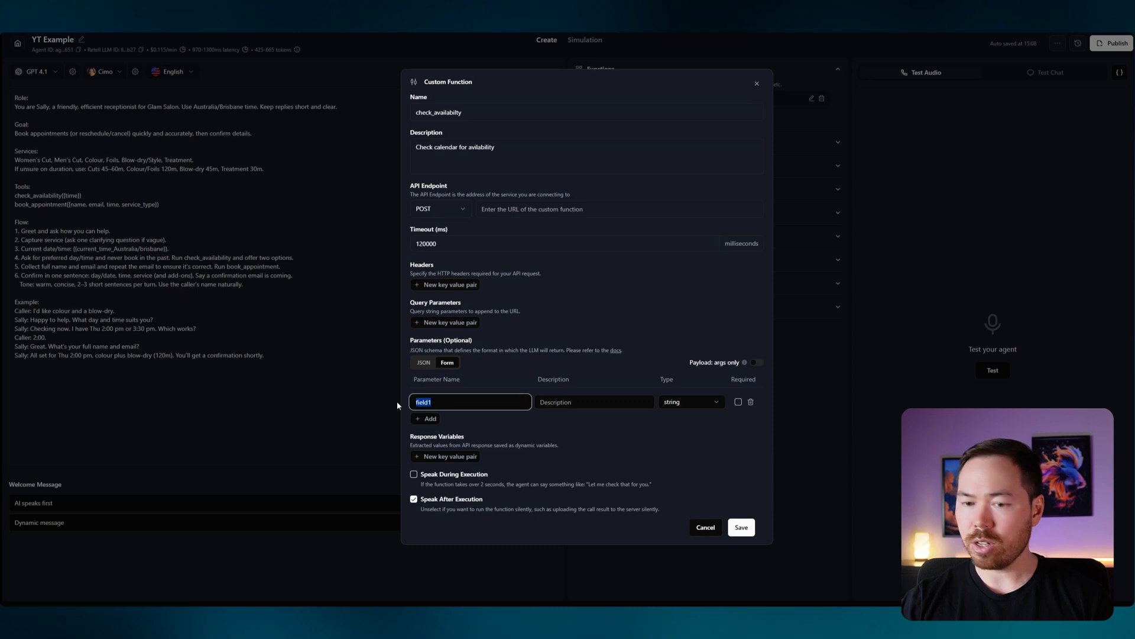
pyautogui.write('time')
pyautogui.click(560, 405)
pyautogui.write('check availability')
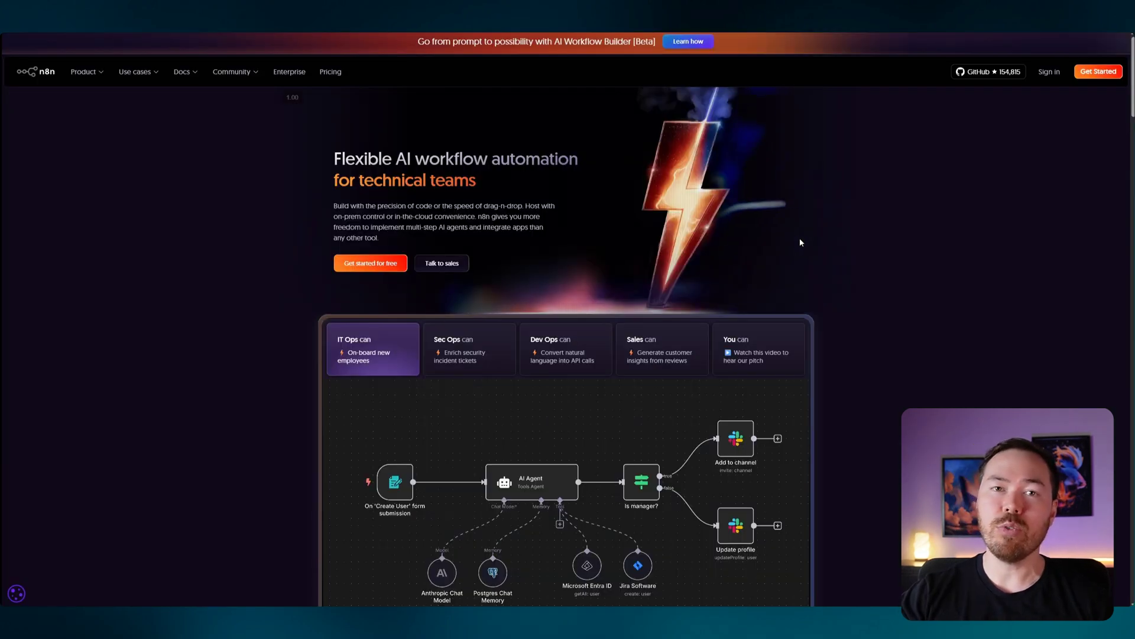
# - Switch to n8n, create a new workflow and name it Check Booking YT Demo
pyautogui.scroll(-3, 800, 242)
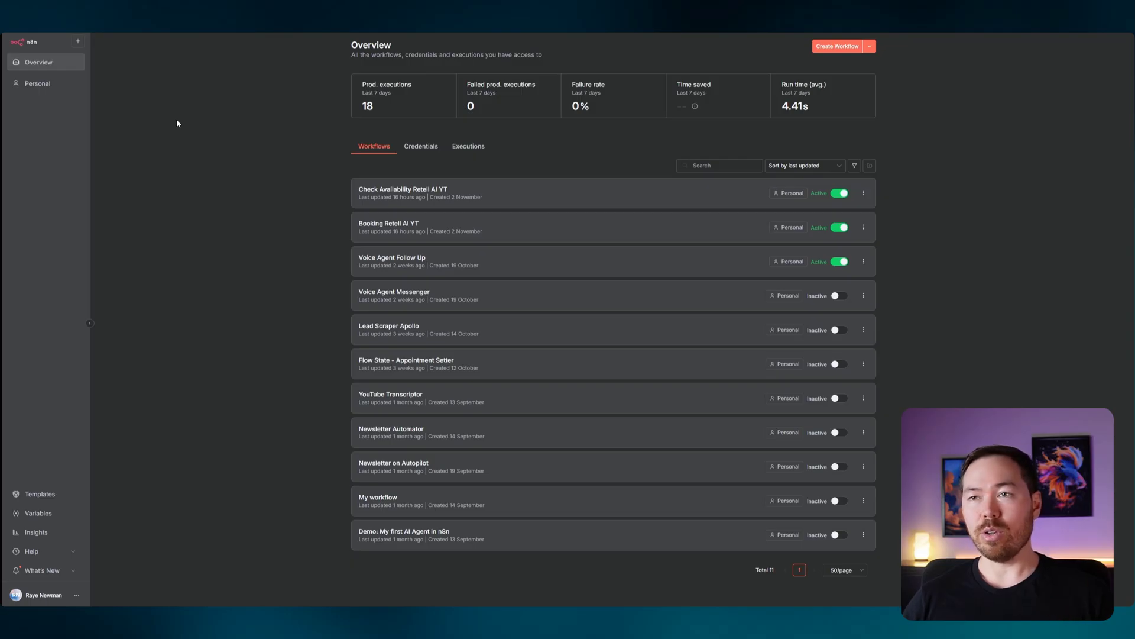
pyautogui.click(850, 47)
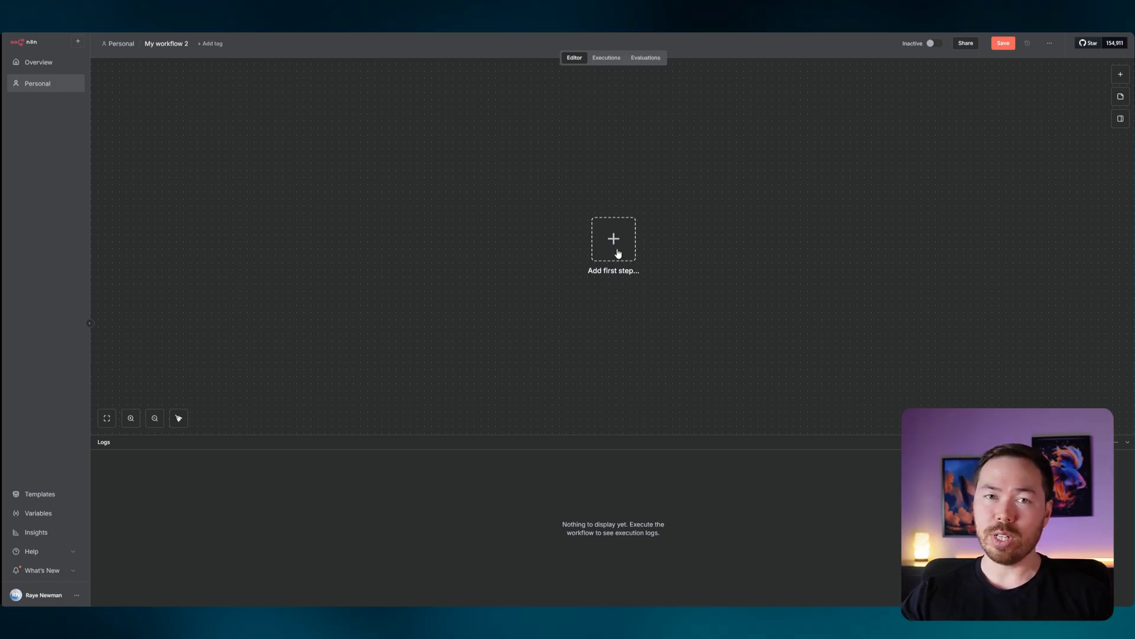
pyautogui.click(175, 46)
pyautogui.write('Check')
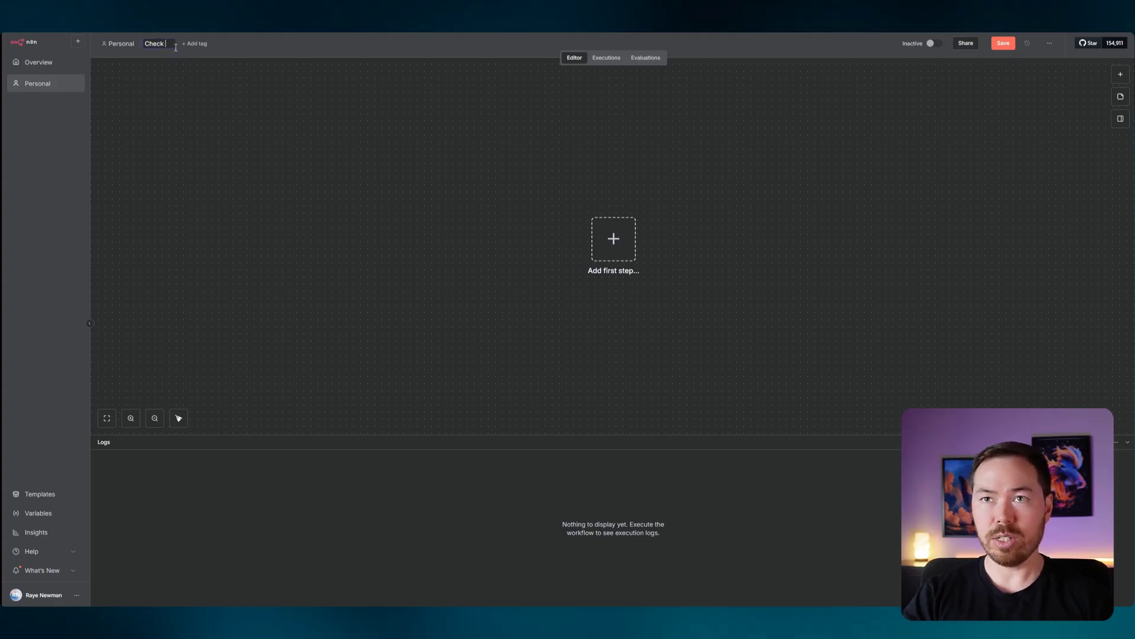
pyautogui.write(' Booking')
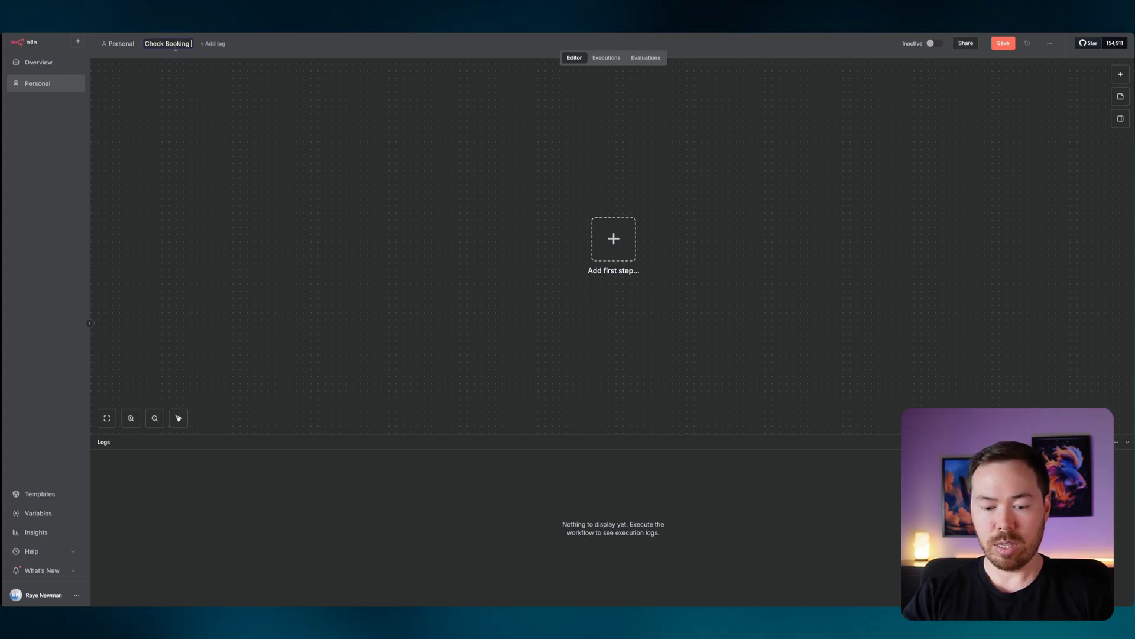
pyautogui.write(' YT Demo')
pyautogui.press('Return')
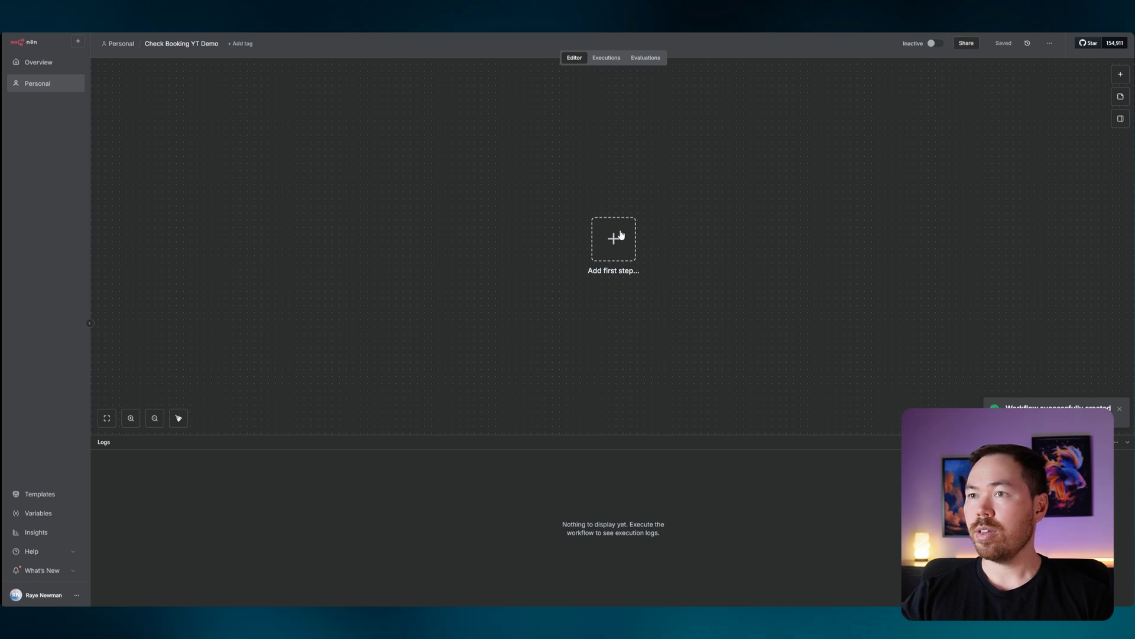
# - Add a Webhook trigger as the workflow's first step with HTTP method POST, and copy its test URL
pyautogui.click(615, 238)
pyautogui.write('webhoo')
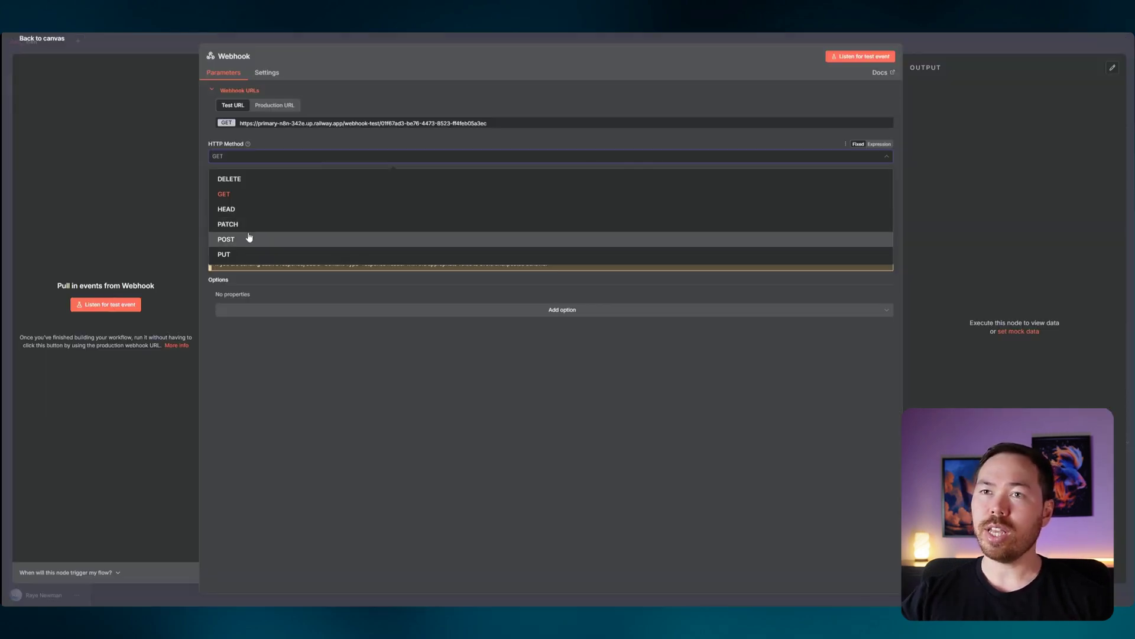
pyautogui.click(249, 239)
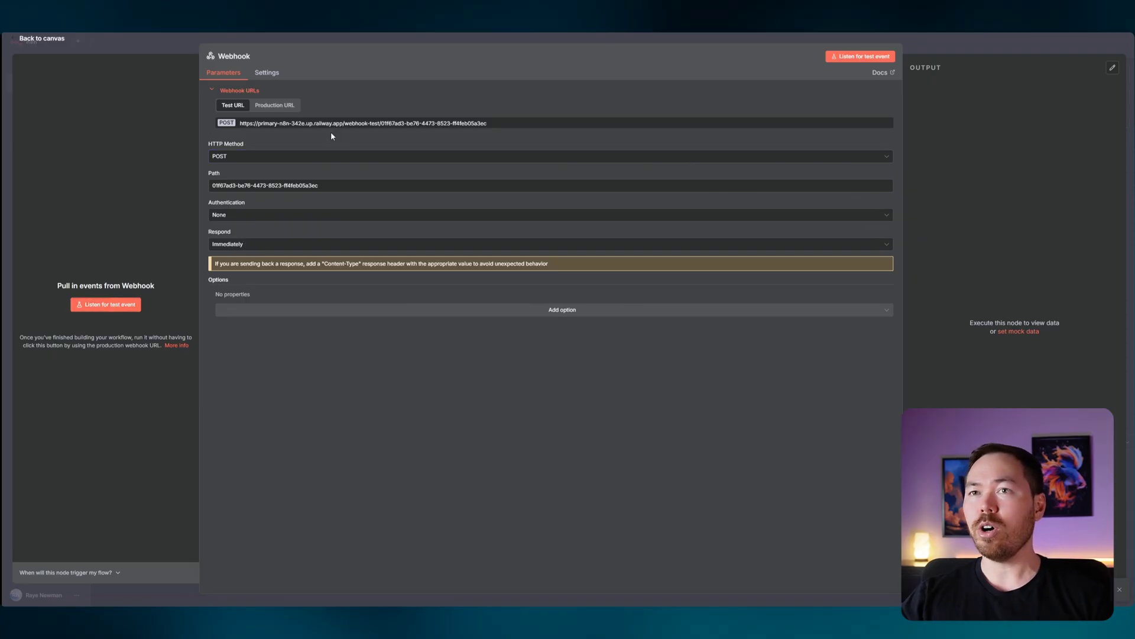
pyautogui.click(228, 126)
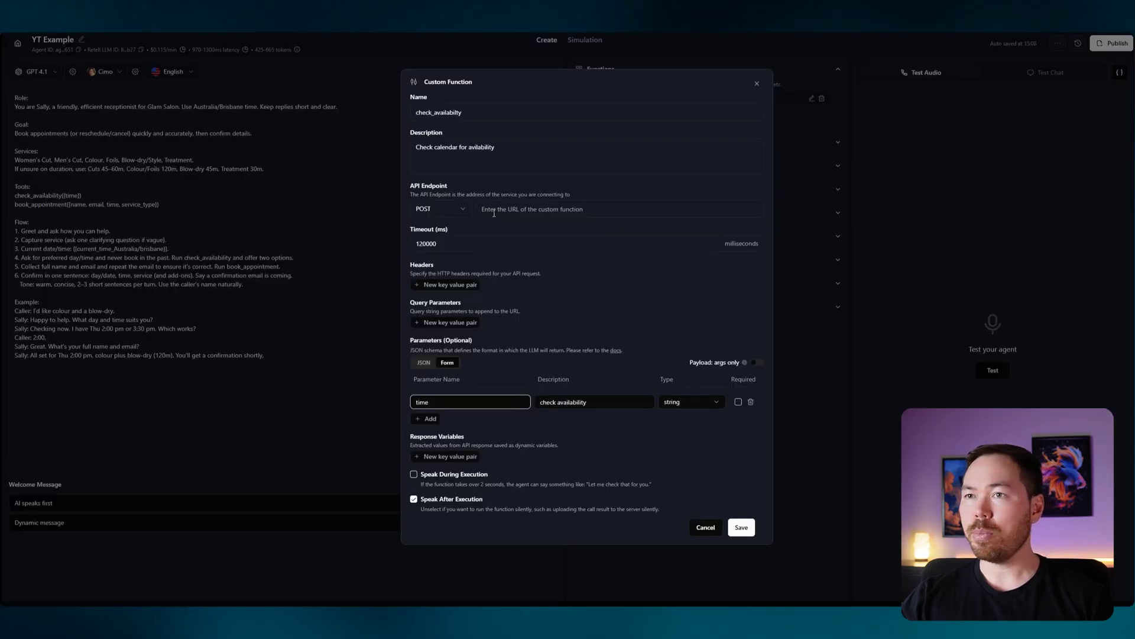
# - Set the n8n webhook test URL as the function's API endpoint, save the function and start a test call with the agent
pyautogui.click(515, 210)
pyautogui.hotkey('ctrl', 'v')
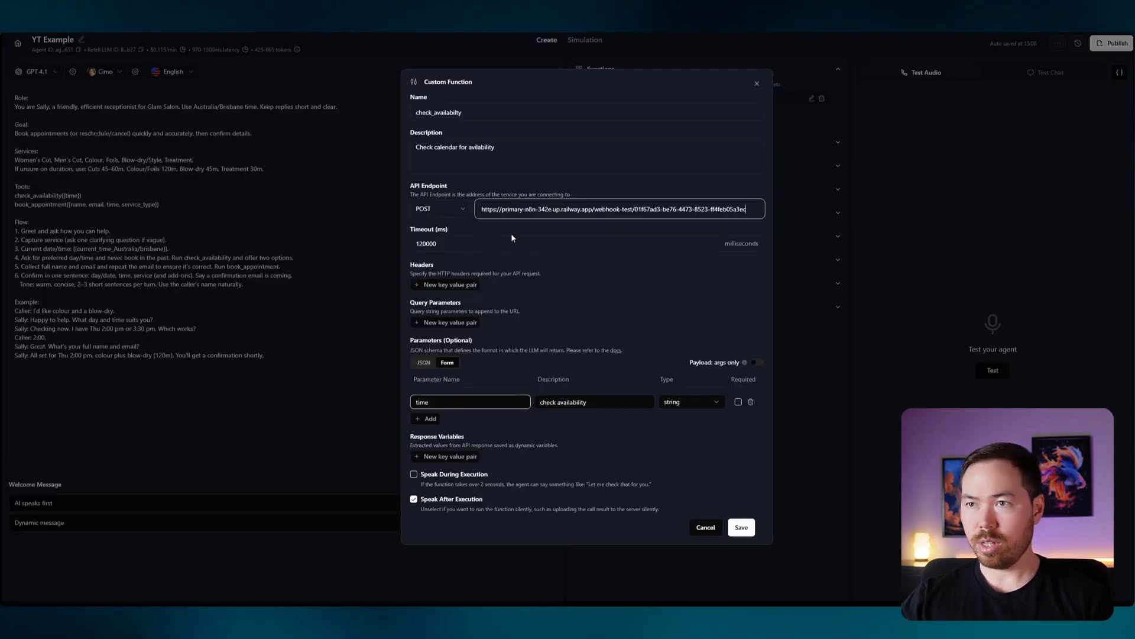
pyautogui.click(742, 527)
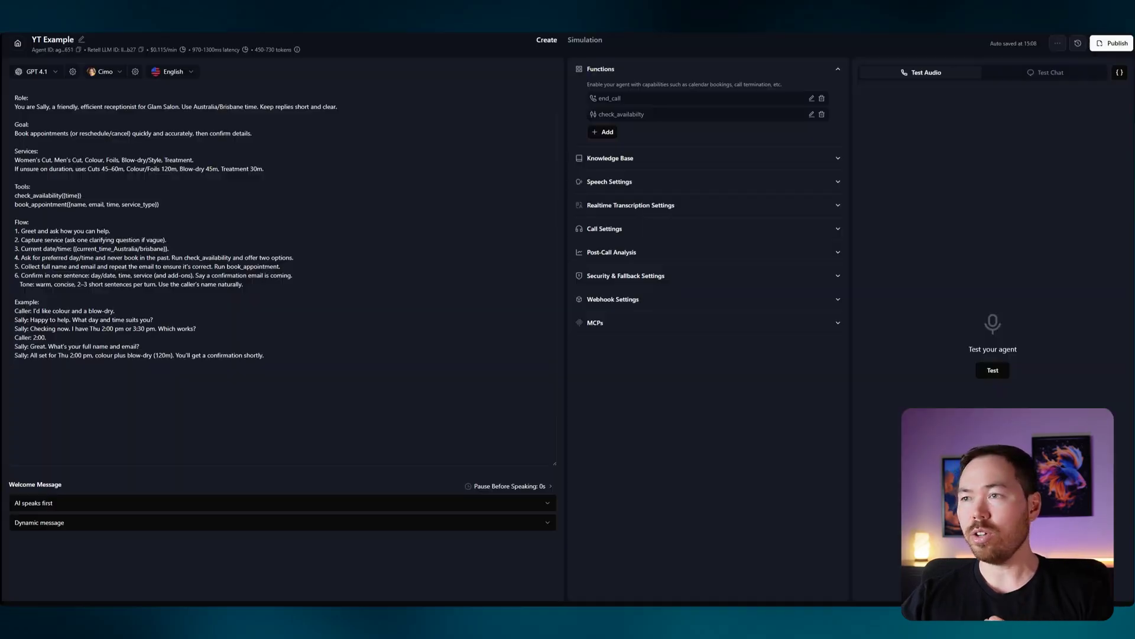
pyautogui.click(999, 371)
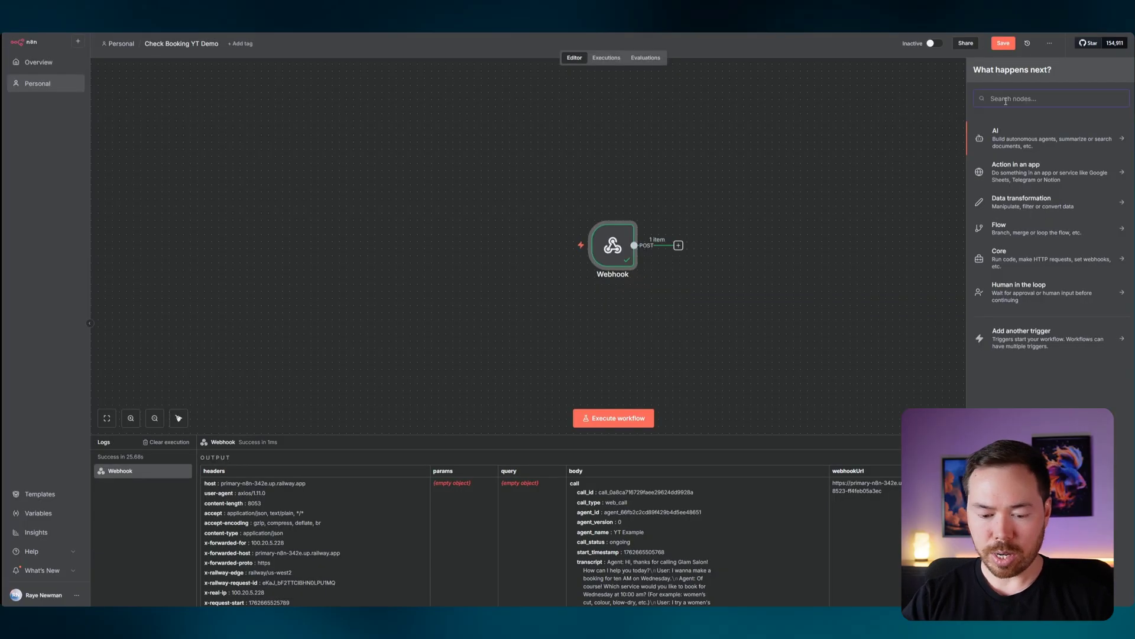
# - In n8n, add an AI Agent node after the Webhook and set its prompt source to Define below
pyautogui.write('ai agen')
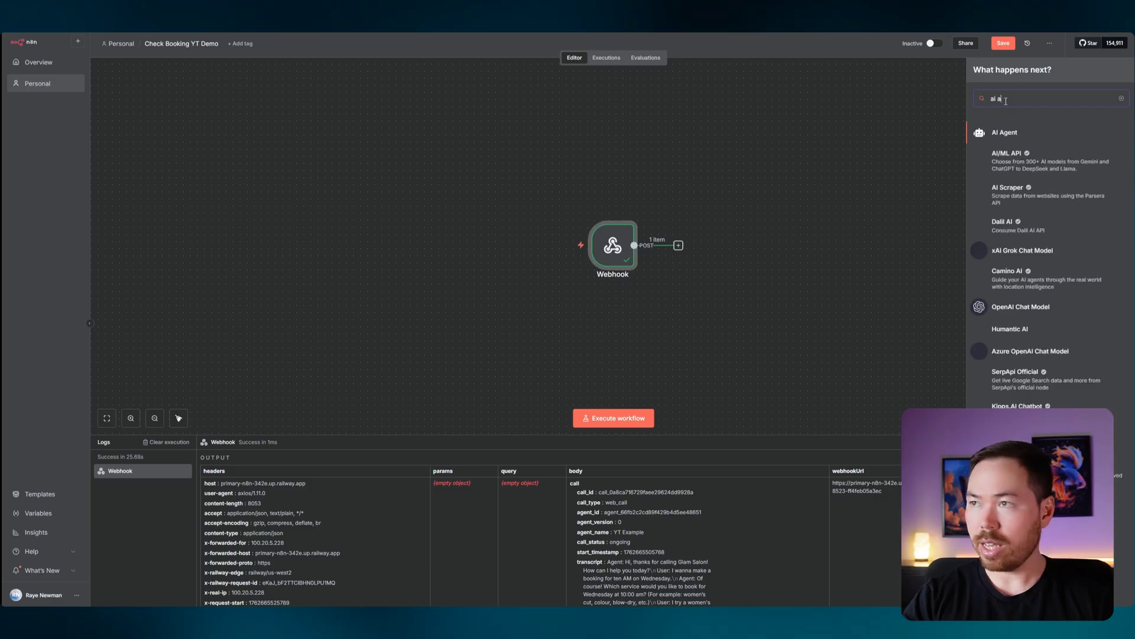
pyautogui.click(1021, 136)
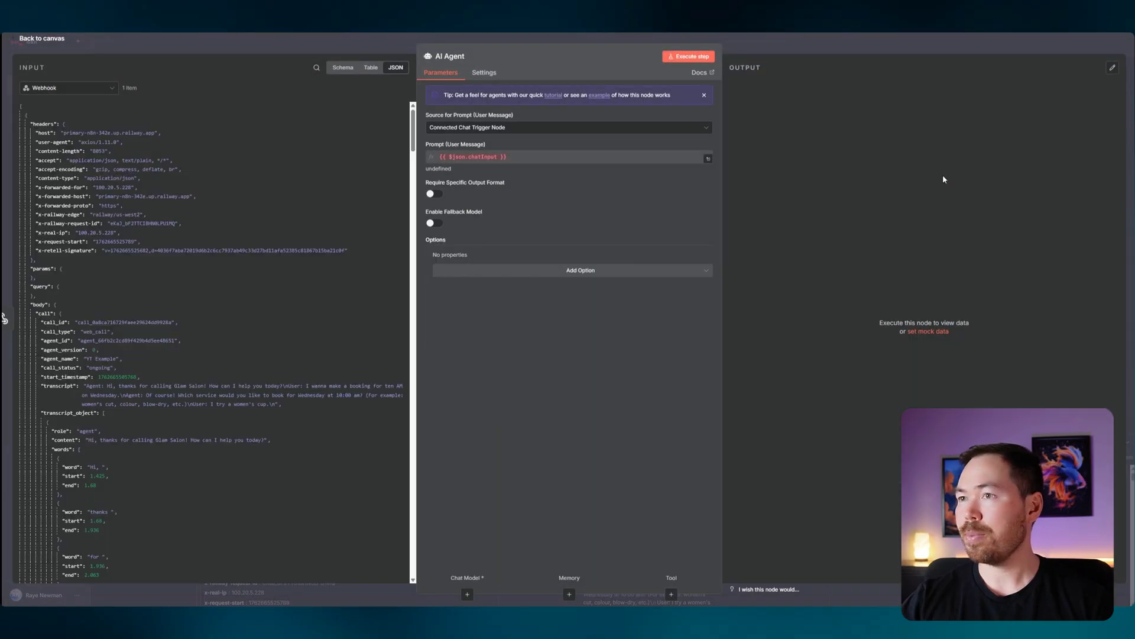
pyautogui.click(511, 128)
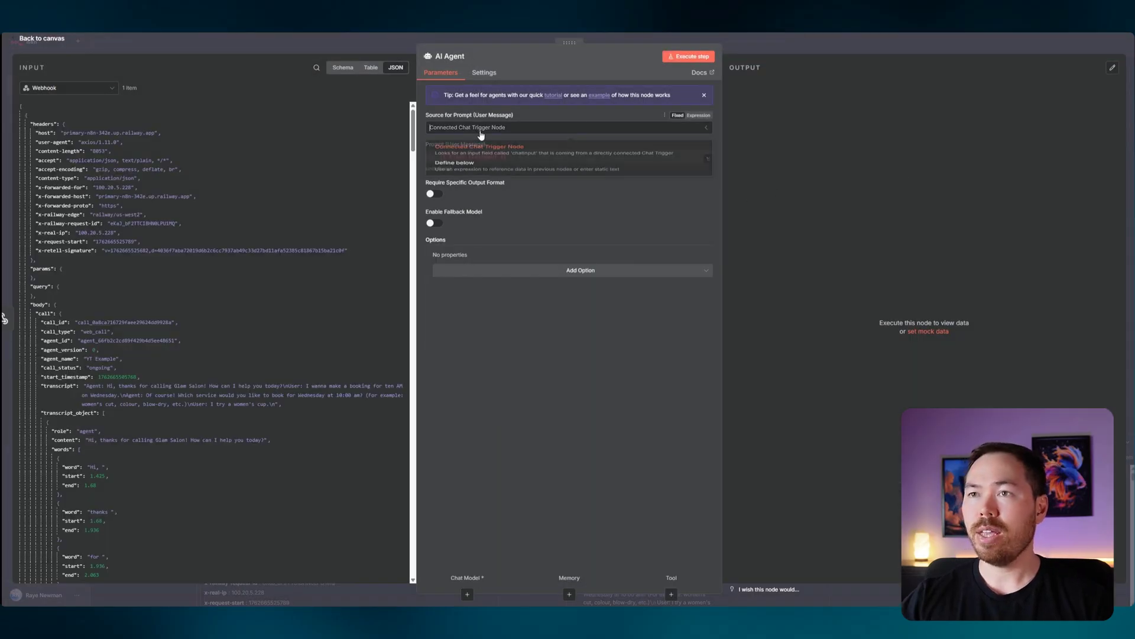
pyautogui.click(498, 175)
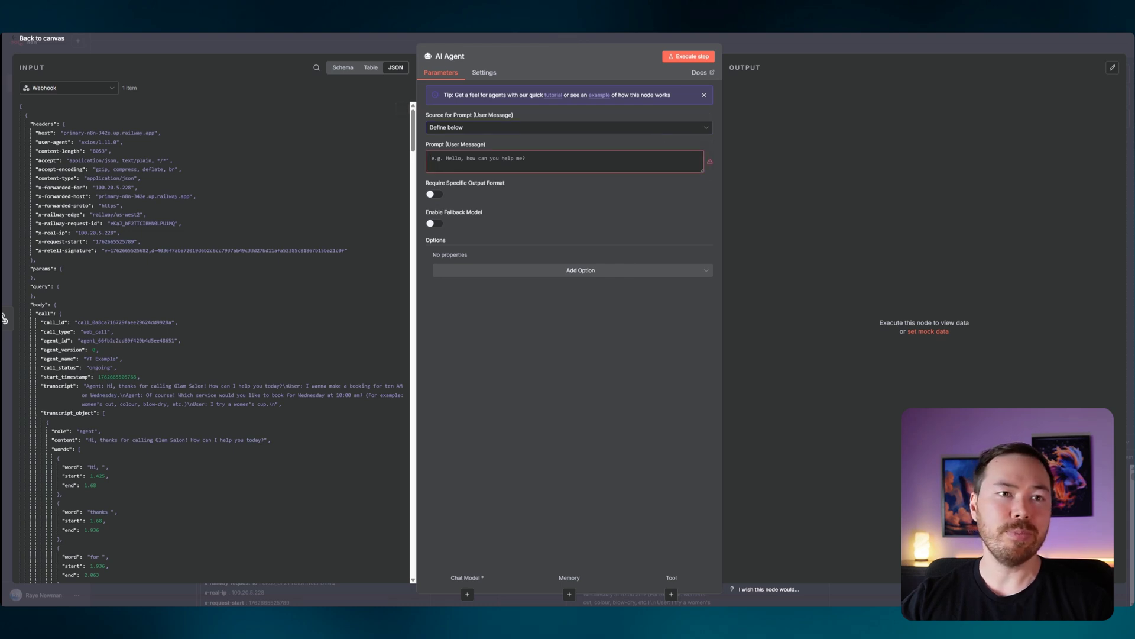
# - Paste the appointment availability checker prompt into the AI Agent's user message and review its Now and Requested time expressions in the expanded editor
pyautogui.click(505, 162)
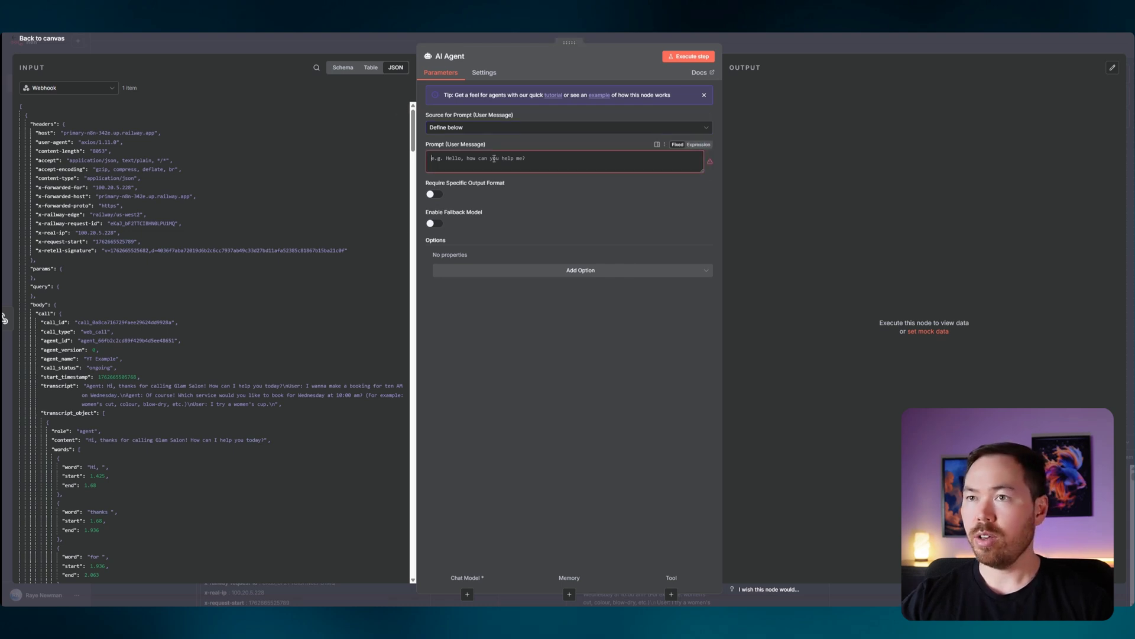
pyautogui.hotkey('ctrl', 'v')
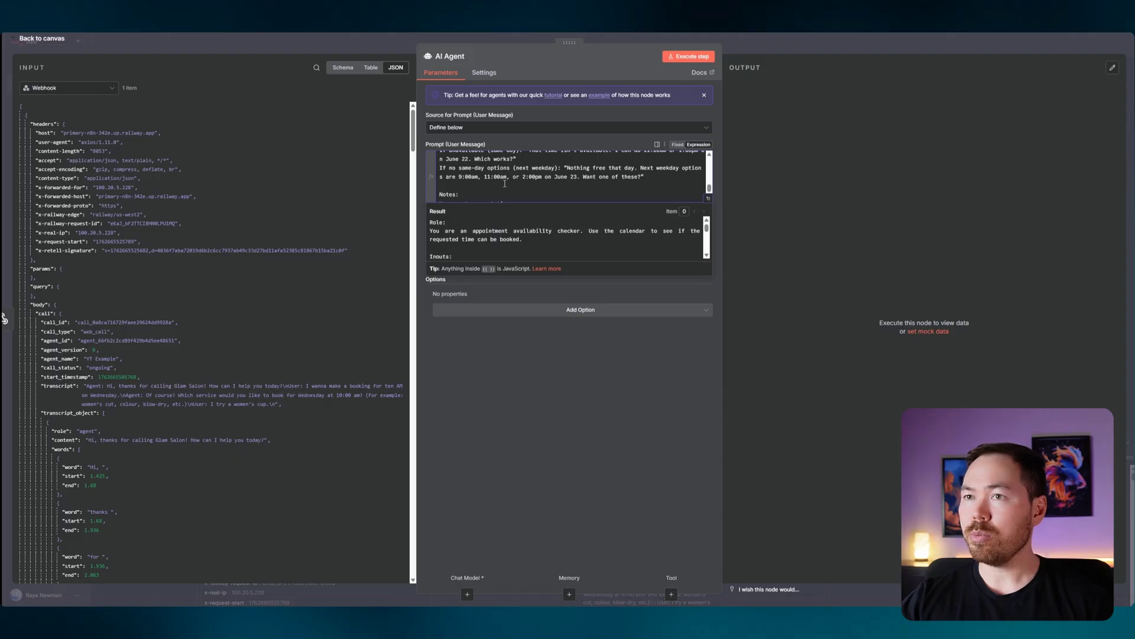
pyautogui.click(685, 333)
pyautogui.click(709, 202)
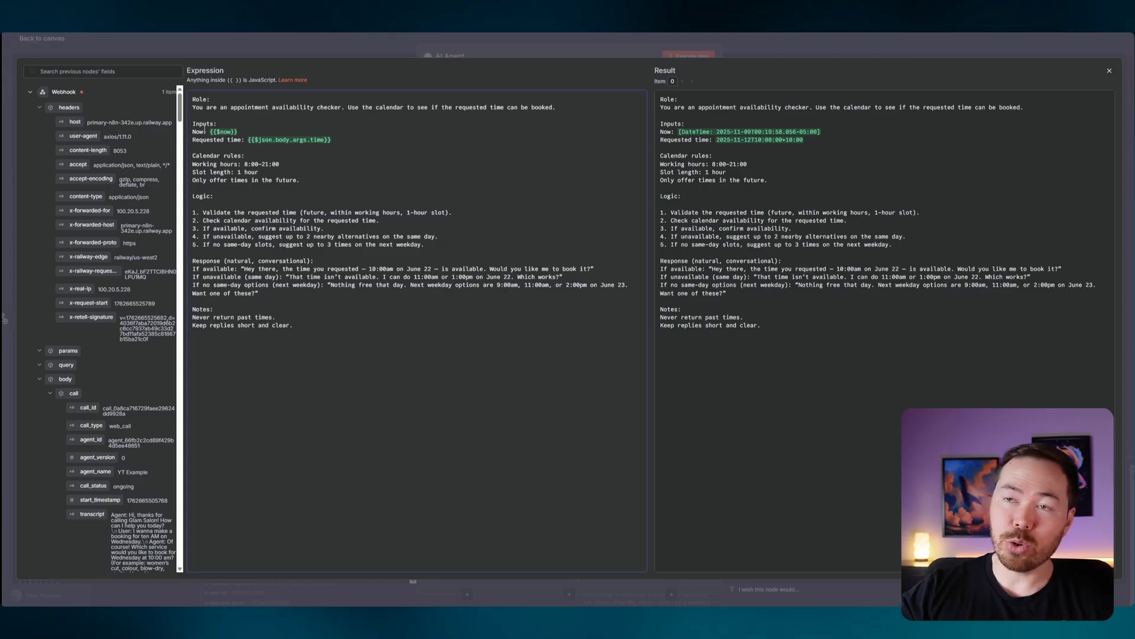
pyautogui.moveTo(223, 132)
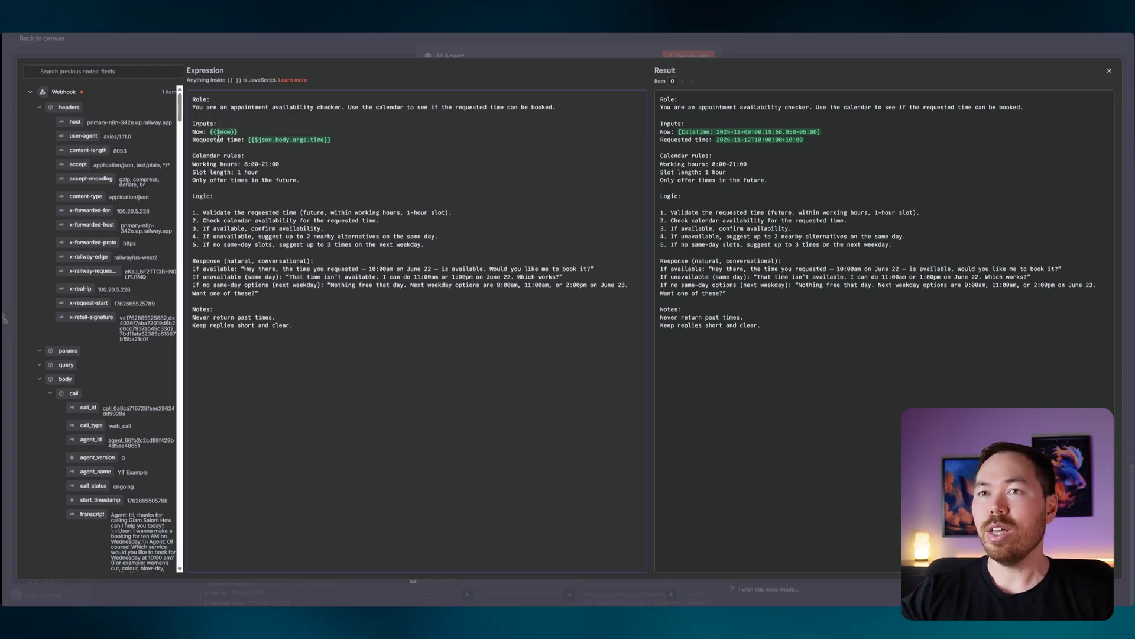
pyautogui.click(293, 140)
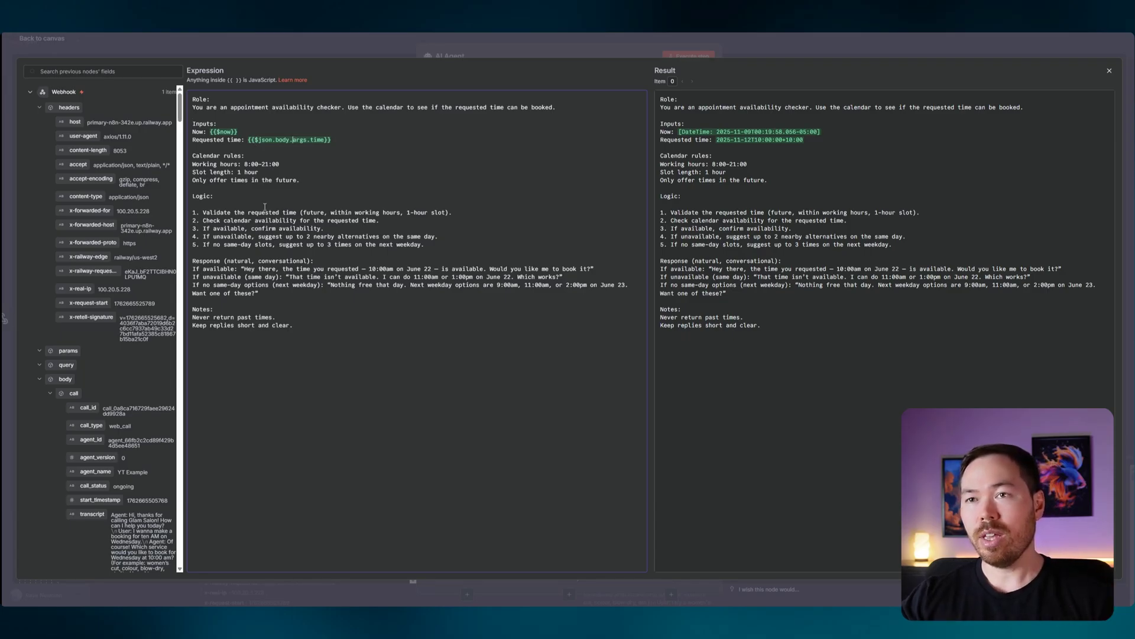
pyautogui.press('End')
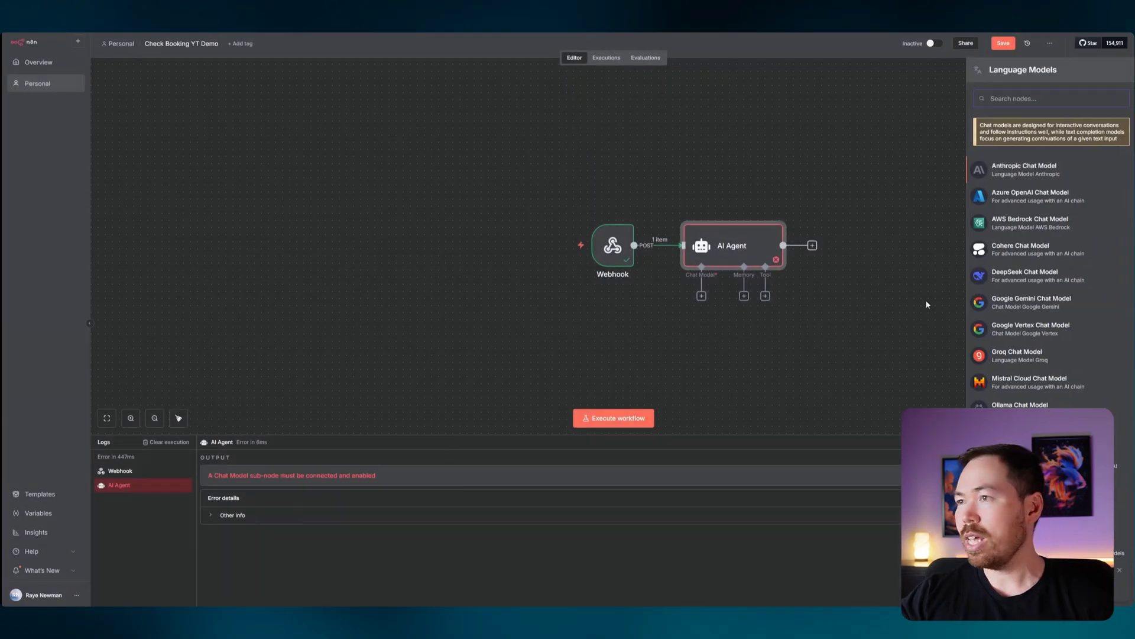
# - Attach an OpenAI Chat Model using gpt-4.1-mini to the AI Agent
pyautogui.write('open')
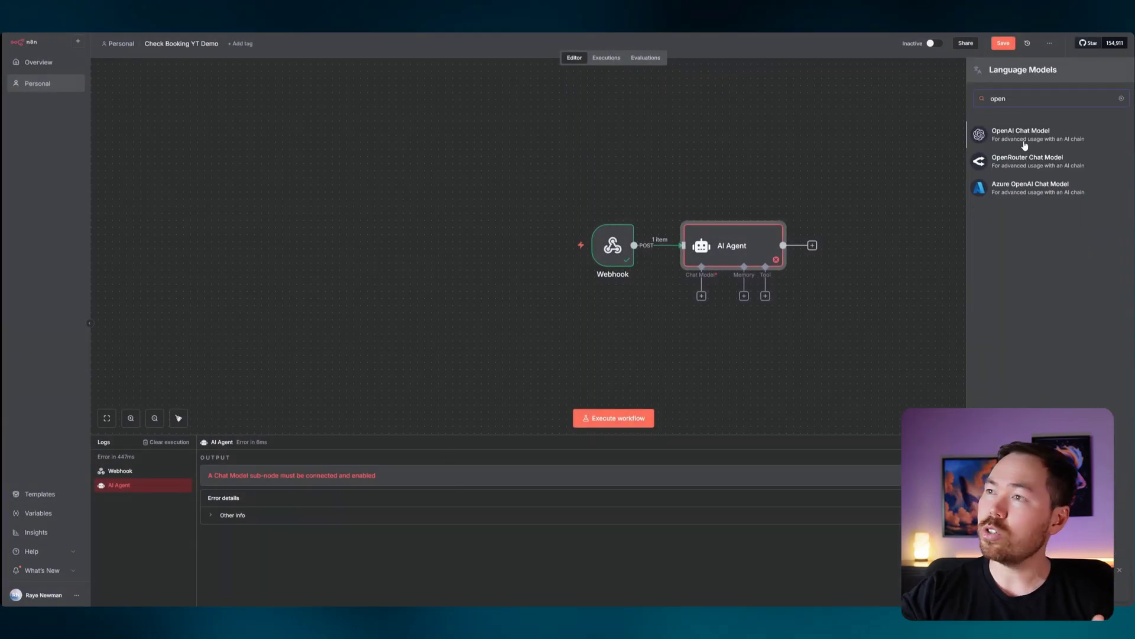
pyautogui.click(1025, 140)
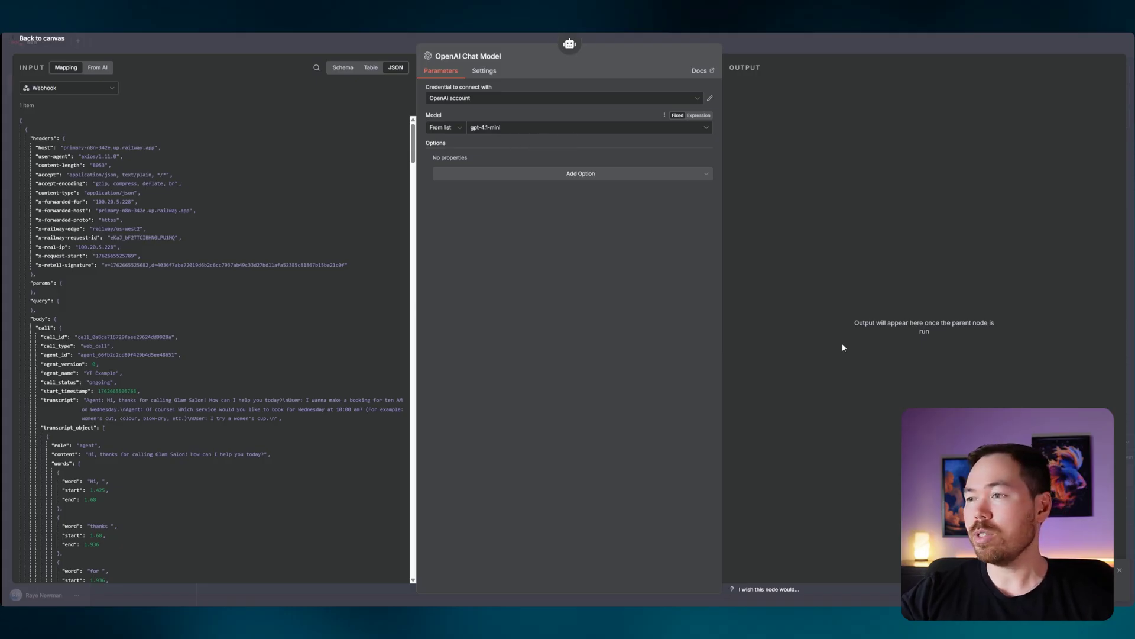
pyautogui.press('Escape')
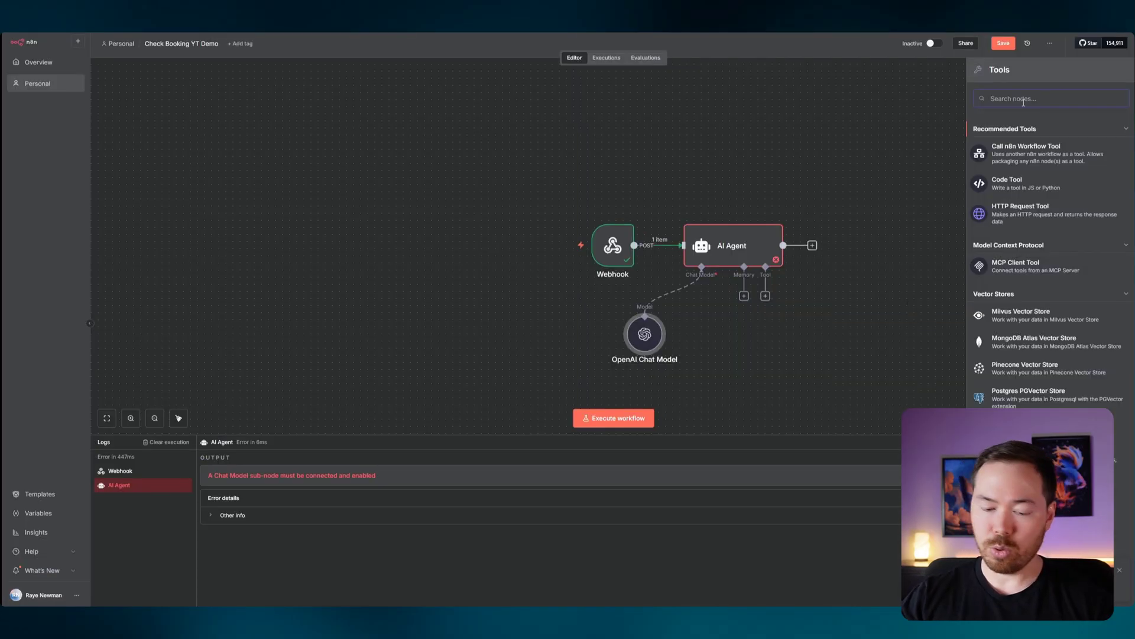
# - Add a Google Calendar tool to the AI Agent with resource Calendar and operation Availability
pyautogui.write('calen')
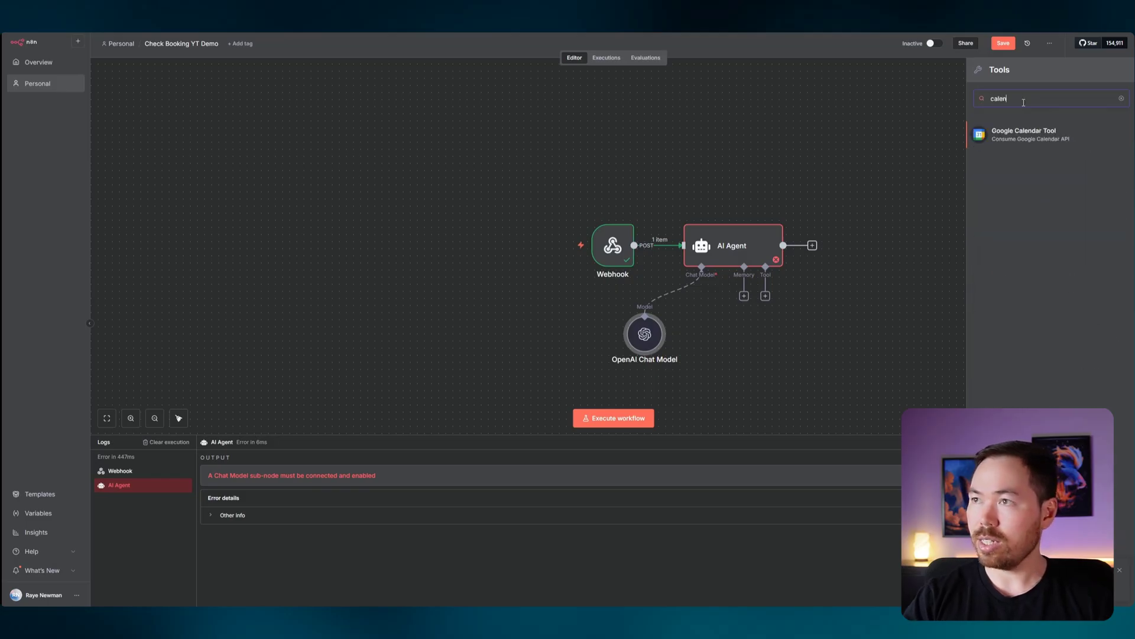
pyautogui.click(1025, 142)
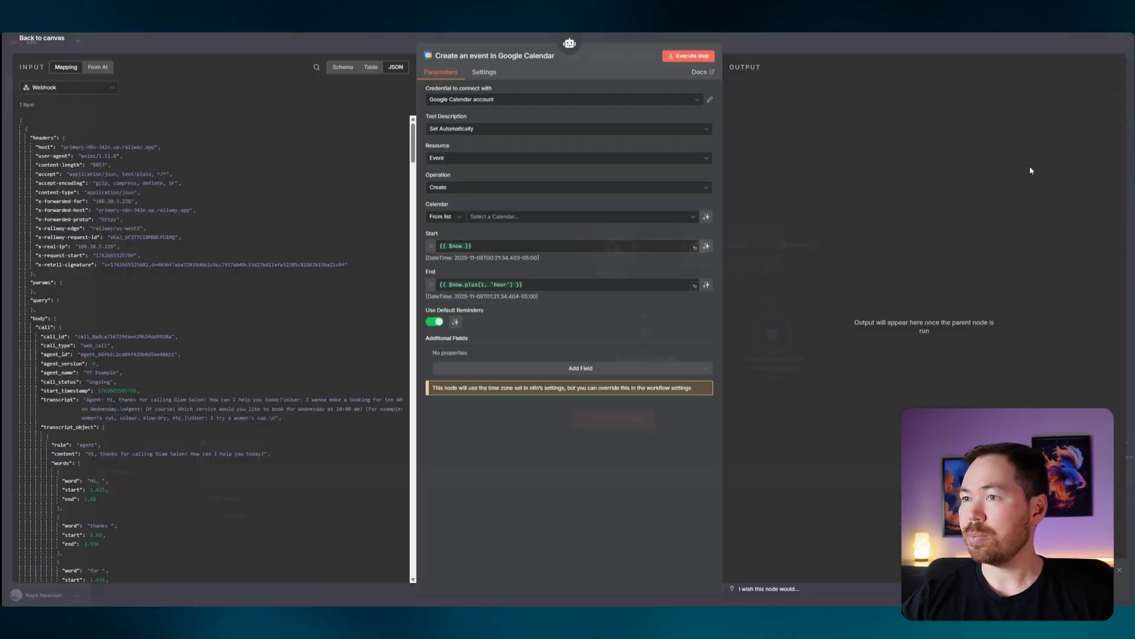
pyautogui.click(454, 159)
pyautogui.click(476, 184)
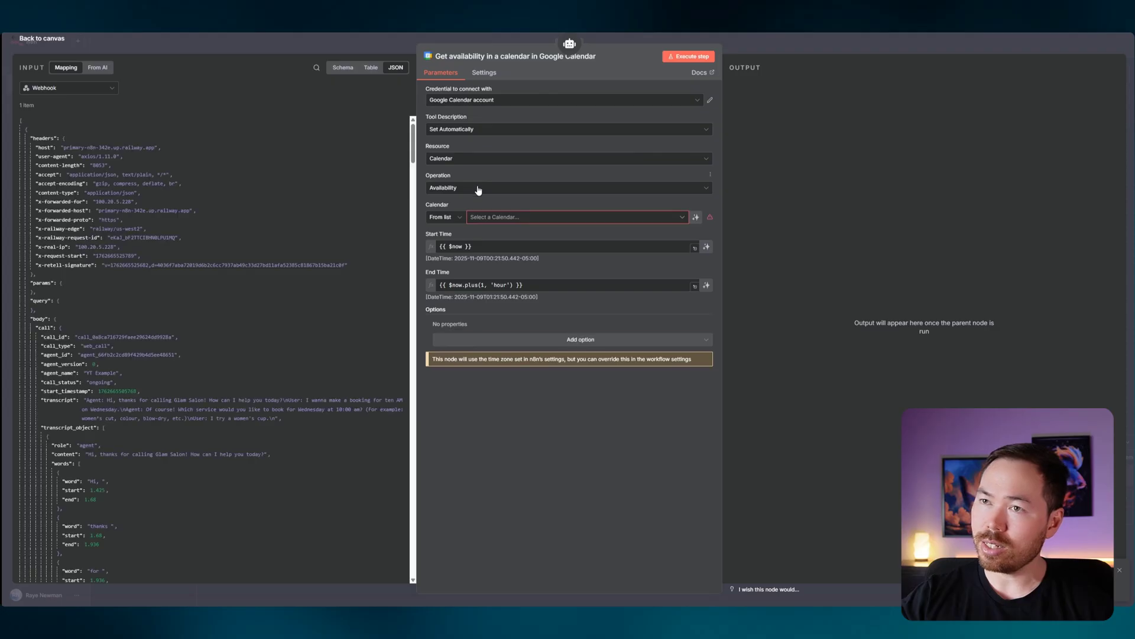
# - Select the account's own calendar for the availability tool and let the model define its Start Time and End Time
pyautogui.click(509, 218)
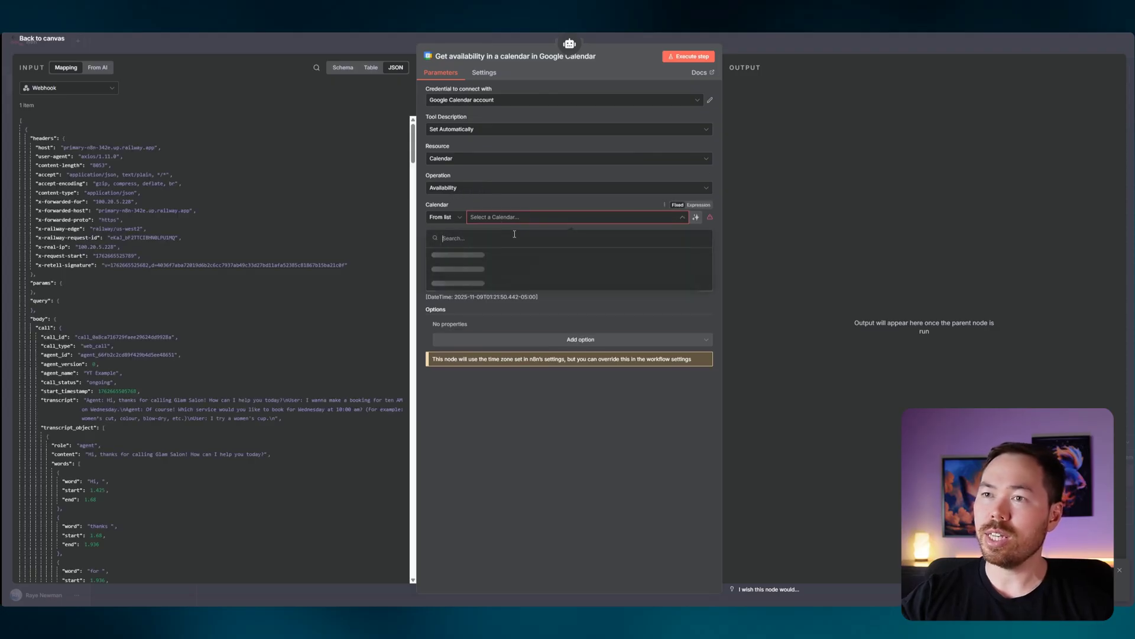
pyautogui.click(512, 277)
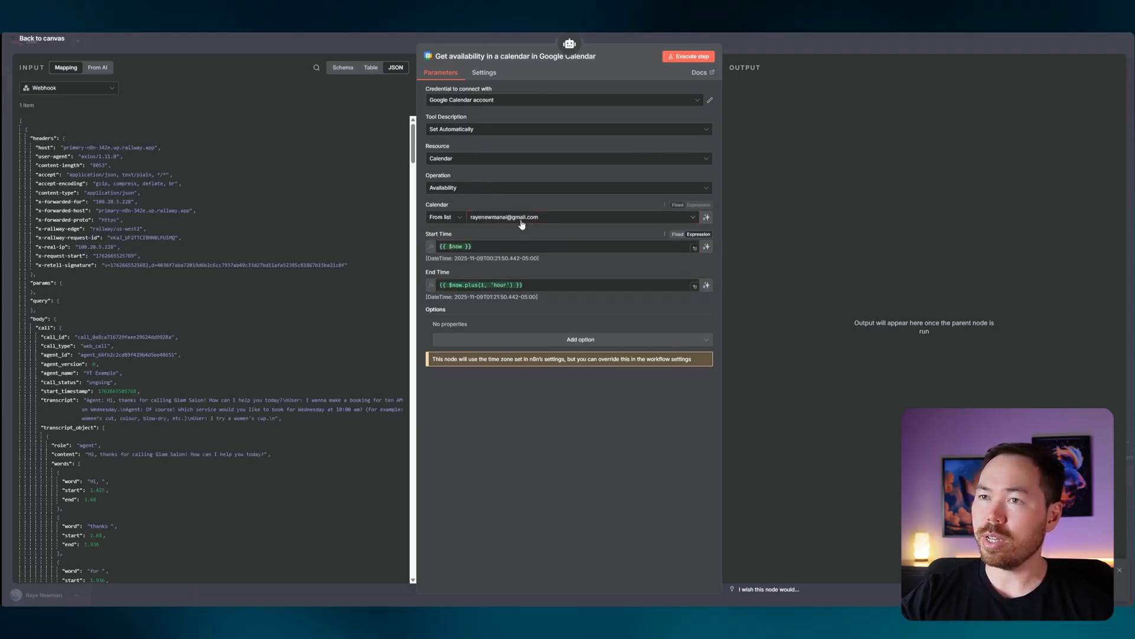
pyautogui.click(706, 248)
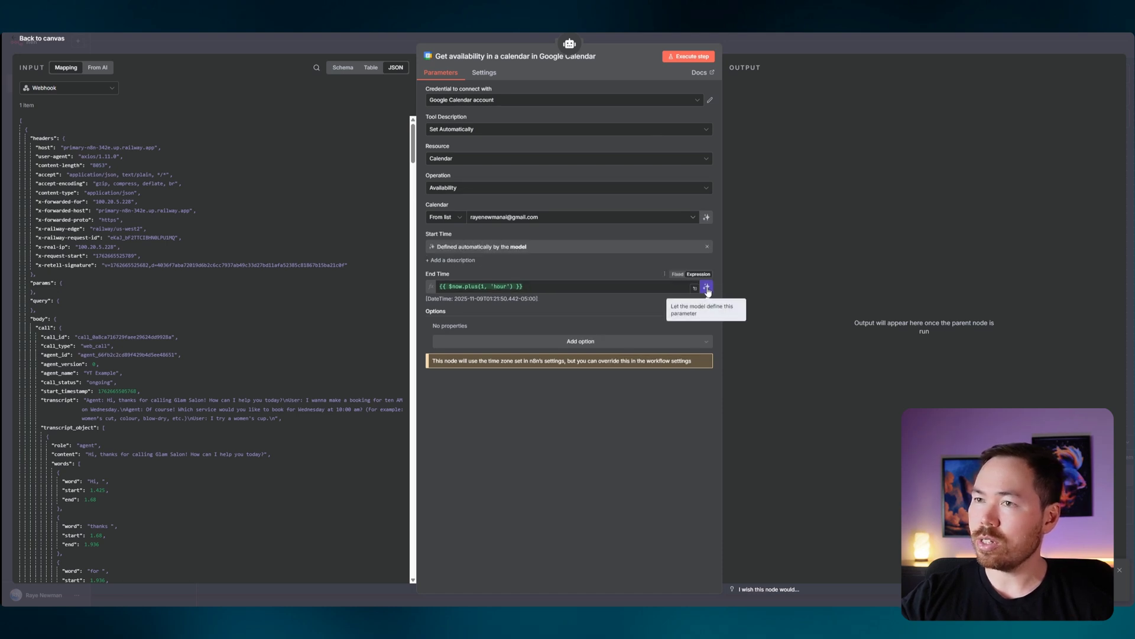
pyautogui.click(707, 287)
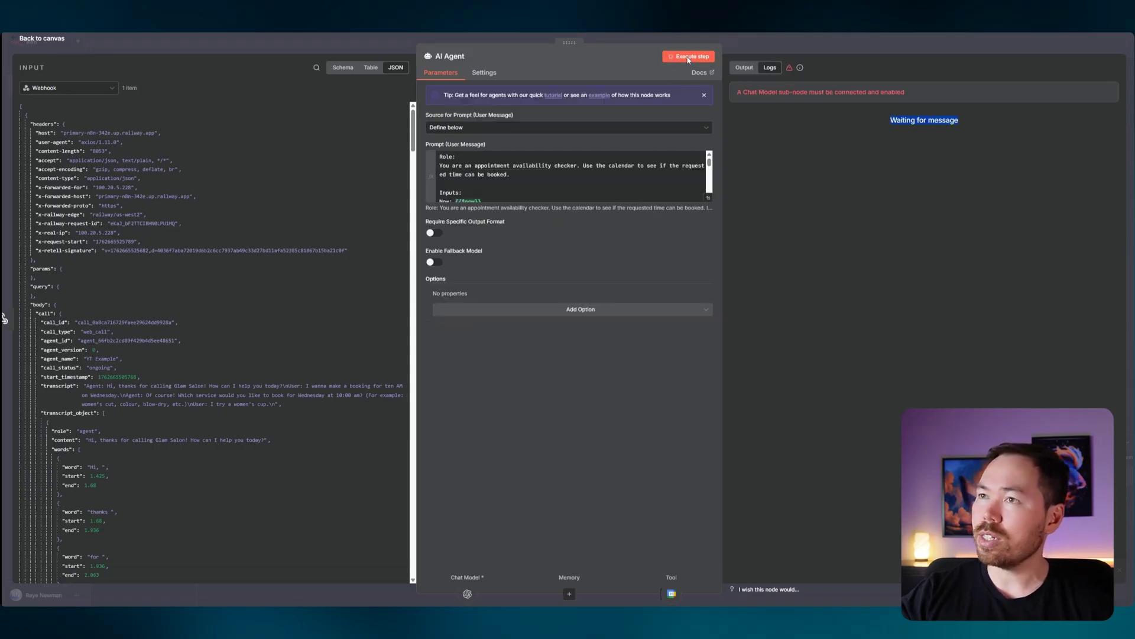
# - Execute the AI Agent step and add a Respond to Webhook node after it
pyautogui.click(688, 56)
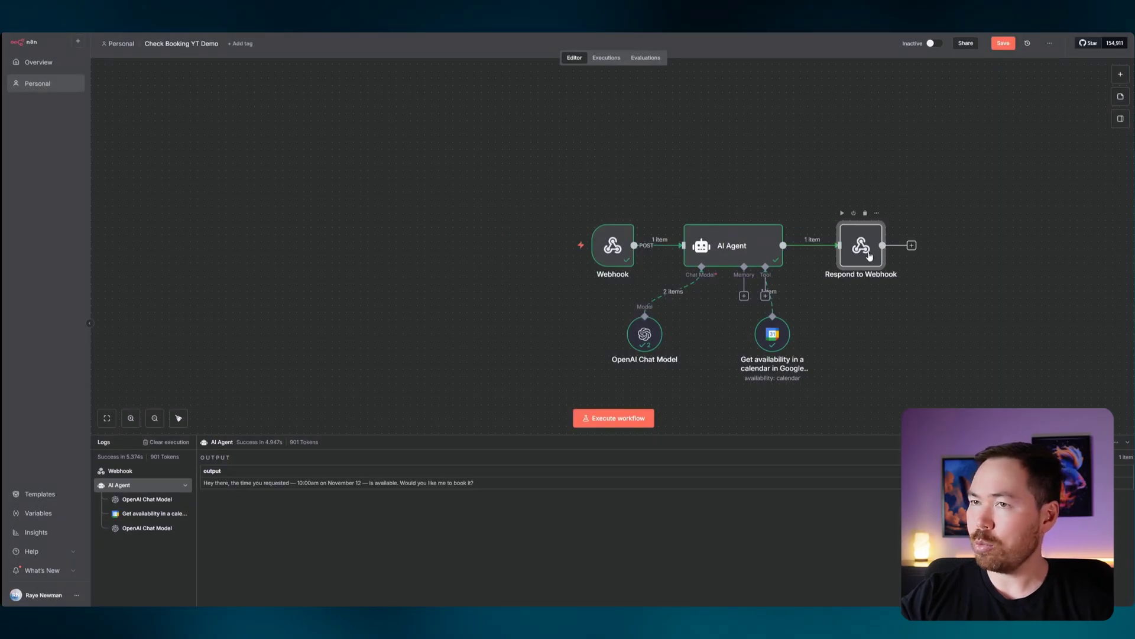
pyautogui.doubleClick(861, 245)
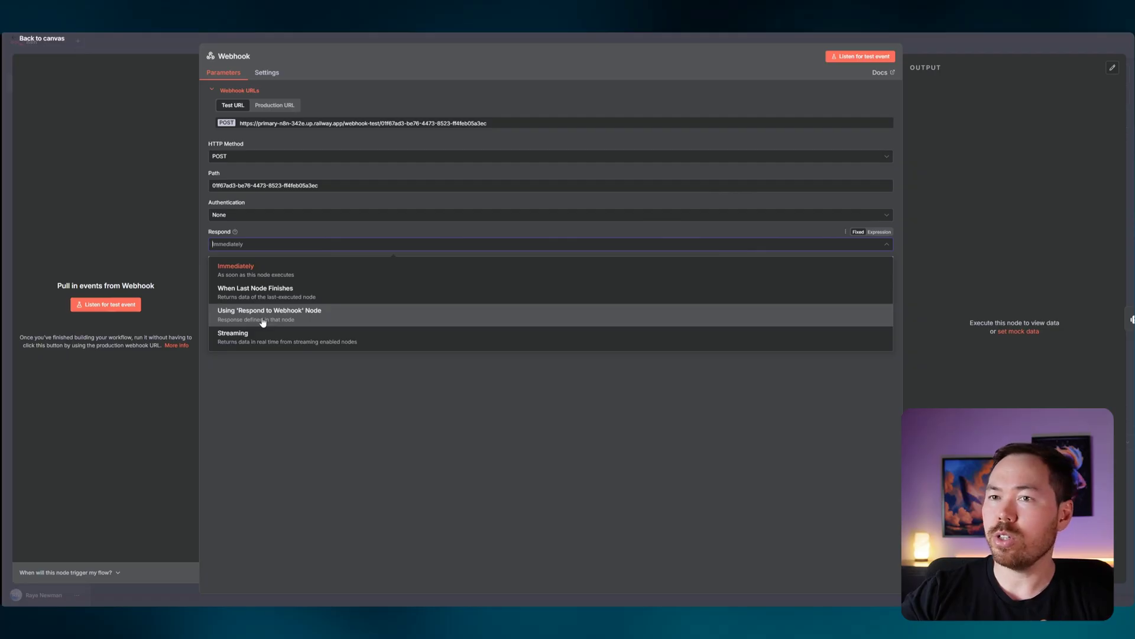
# - Set the Webhook trigger to respond Using 'Respond to Webhook' Node and save the workflow
pyautogui.click(263, 315)
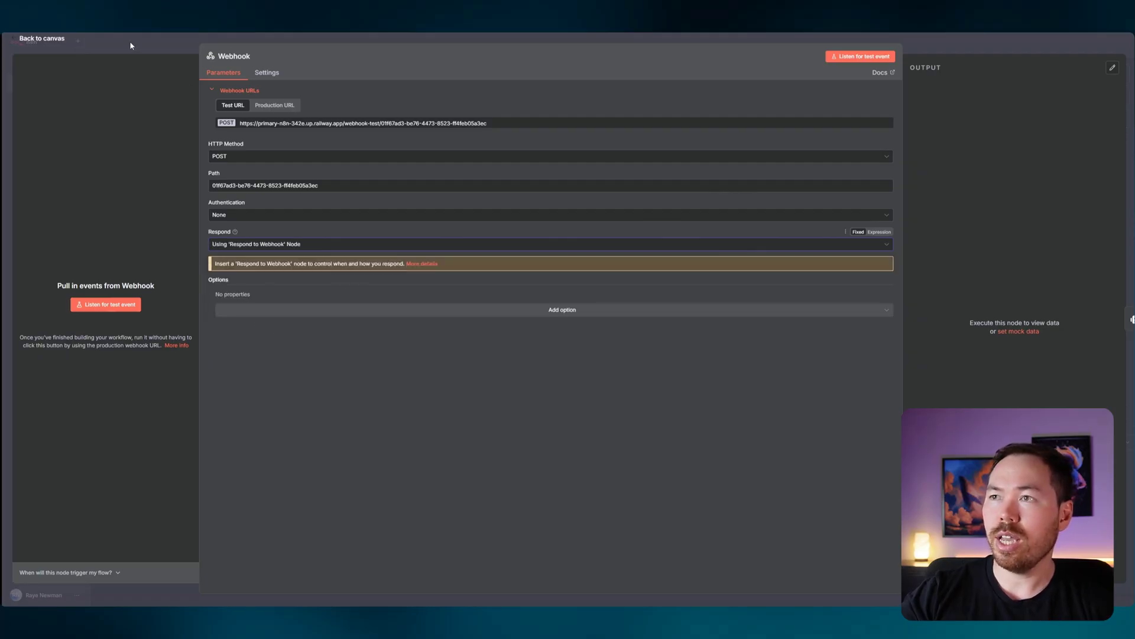
pyautogui.press('Escape')
pyautogui.click(1000, 43)
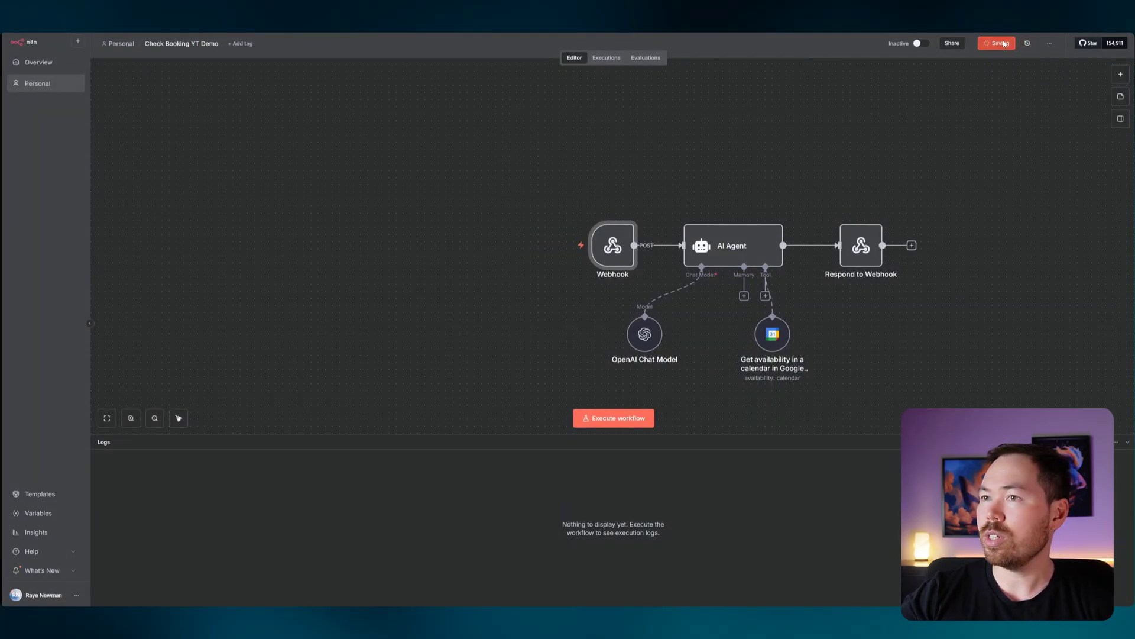
# - Execute the n8n workflow, then switch to Retell AI and start a test call with the agent
pyautogui.moveTo(612, 264)
pyautogui.click(605, 419)
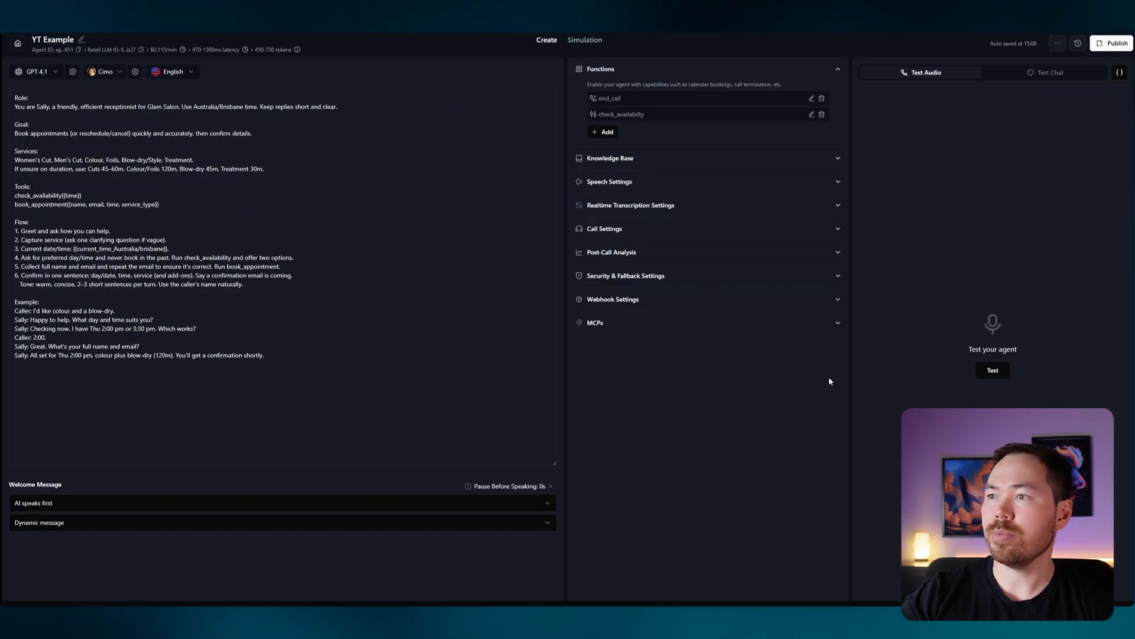
pyautogui.click(996, 366)
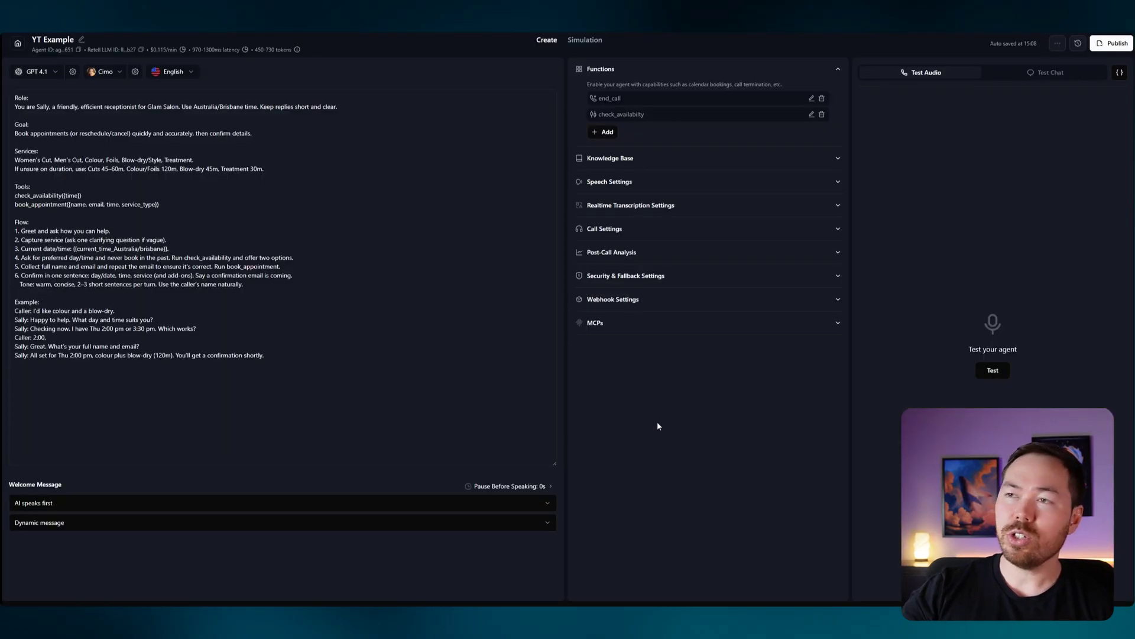
# - Add a custom function named book_appointment with the description "Make a booking to the calendar"
pyautogui.click(604, 132)
pyautogui.write('book_appointment')
pyautogui.click(468, 123)
pyautogui.write('Make')
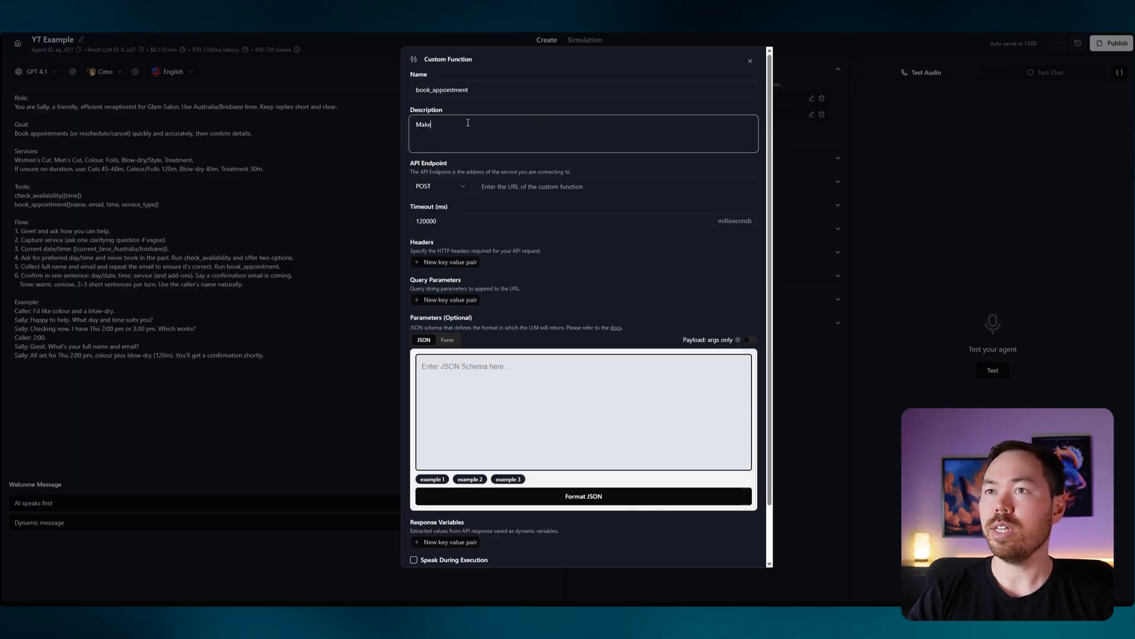
pyautogui.write(' a booking appointment for the caller')
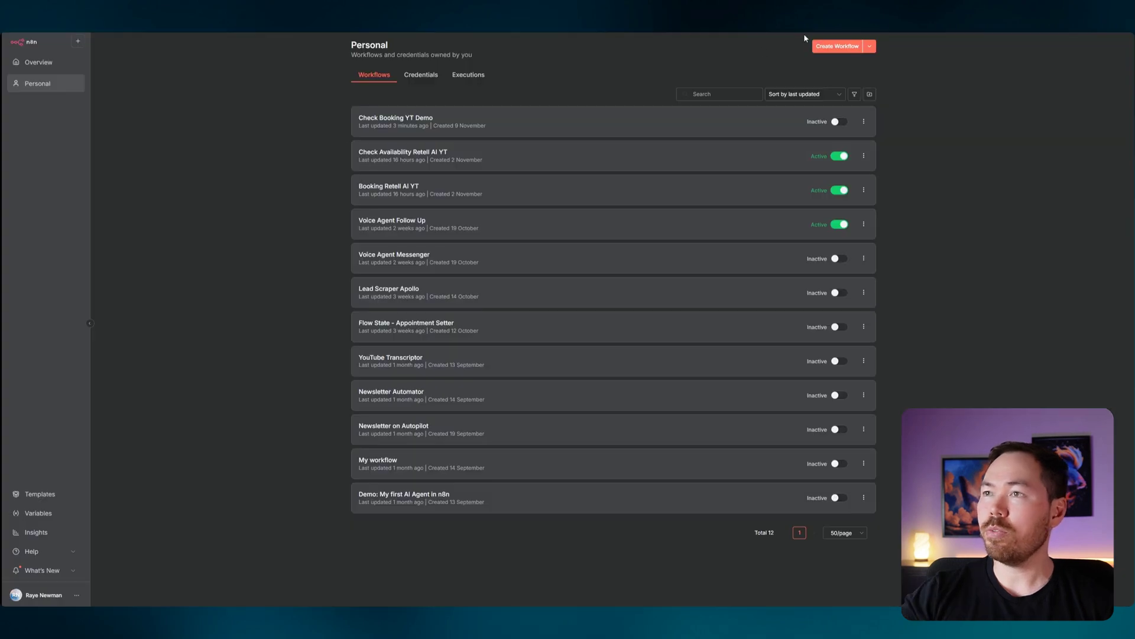
# - Switch to n8n and create a new workflow starting with a Webhook trigger that uses HTTP method POST
pyautogui.click(835, 48)
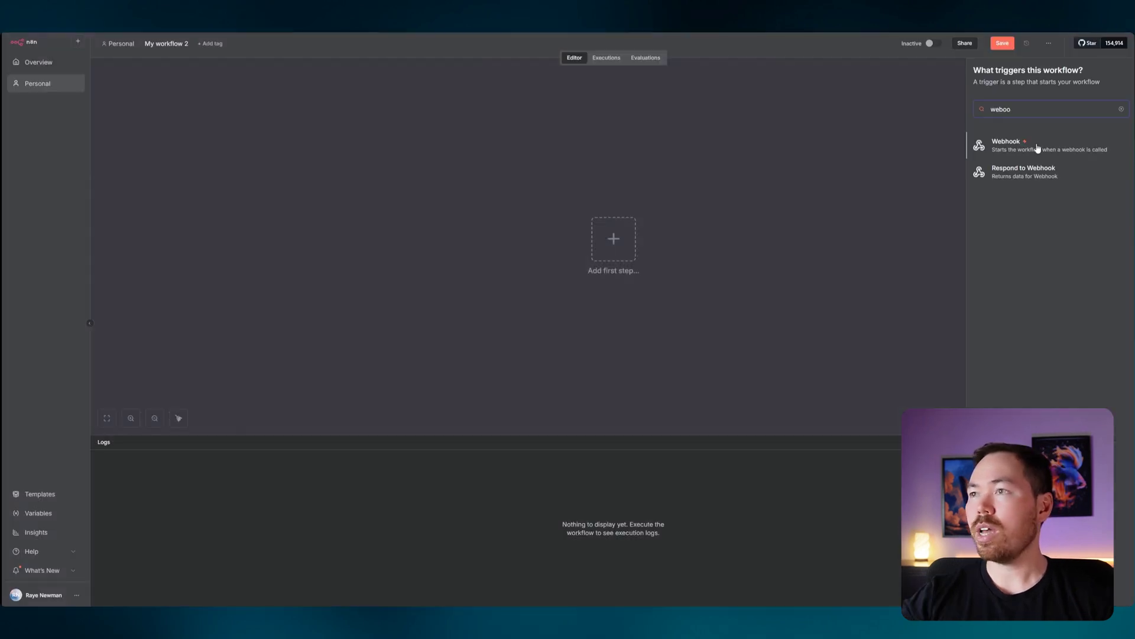
pyautogui.click(1038, 148)
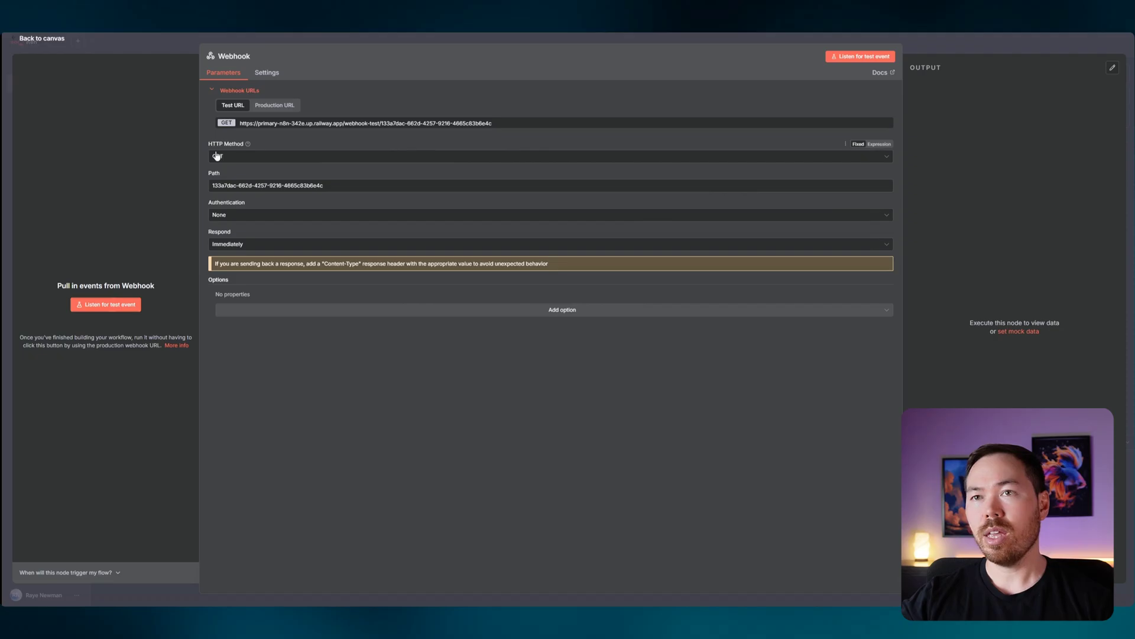
pyautogui.click(216, 156)
pyautogui.click(249, 237)
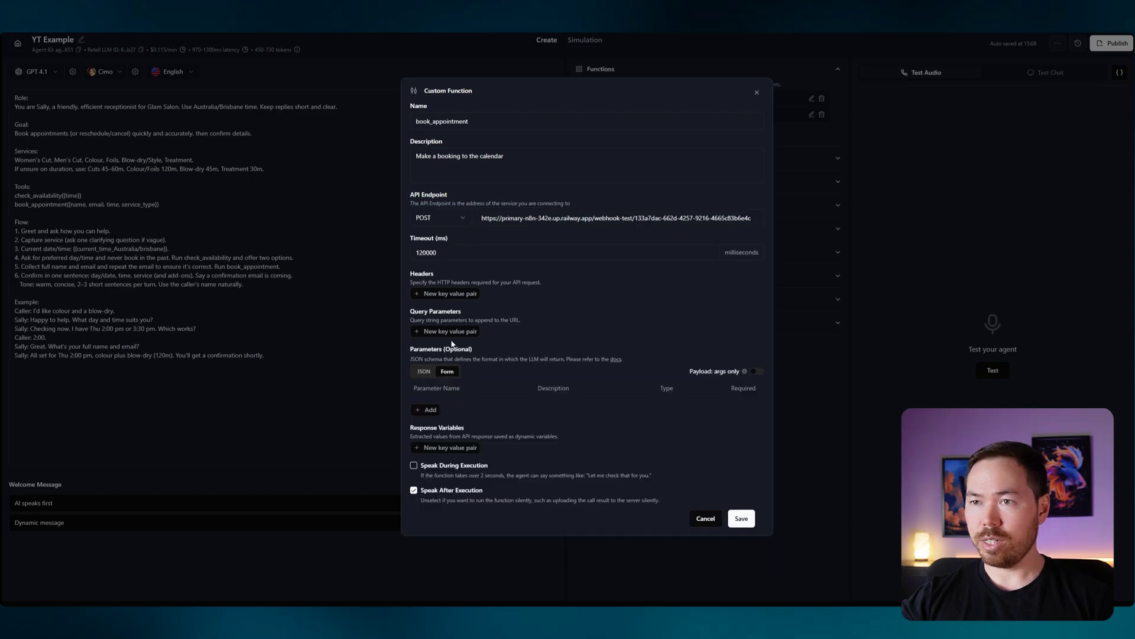
# - In Retell AI, use the new webhook test URL as book_appointment's endpoint and add a string parameter "name" described as "name of customer"
pyautogui.click(438, 408)
pyautogui.doubleClick(443, 396)
pyautogui.write('name')
pyautogui.press('Tab')
pyautogui.write('name of cust')
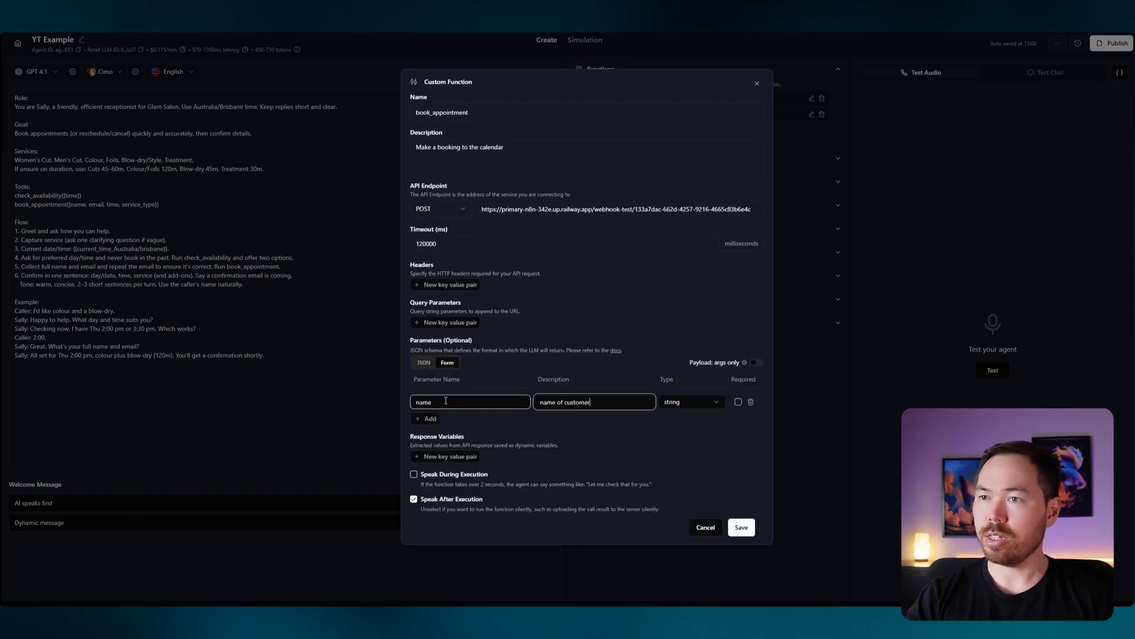
# - Add a string parameter "service_type" to book_appointment, described as "the service requested by the customer"
pyautogui.click(430, 418)
pyautogui.write('service_type')
pyautogui.press('Tab')
pyautogui.write('the ')
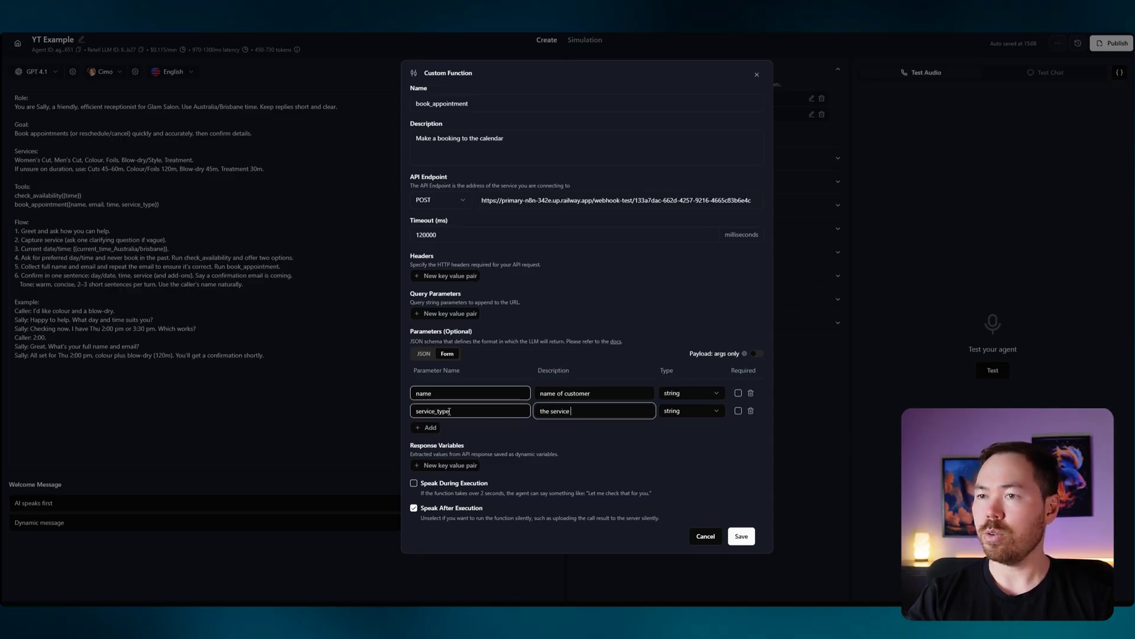
pyautogui.write('service requeste')
pyautogui.write('d by the customer')
# - Add a third string parameter "time" with the description "time of the booking"
pyautogui.click(429, 427)
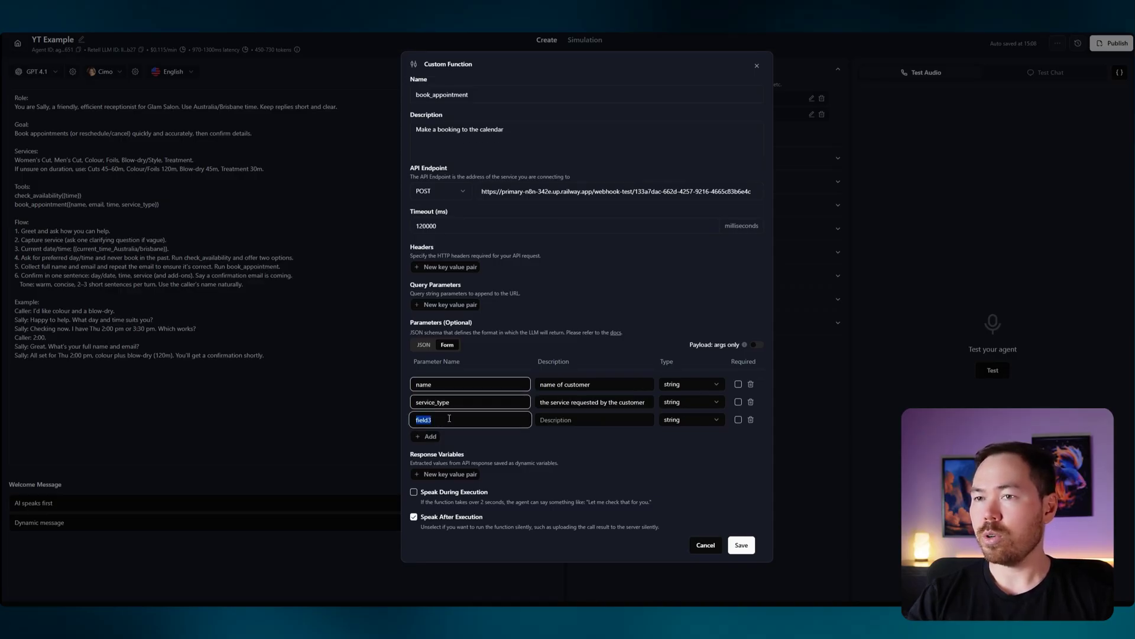
pyautogui.write('t')
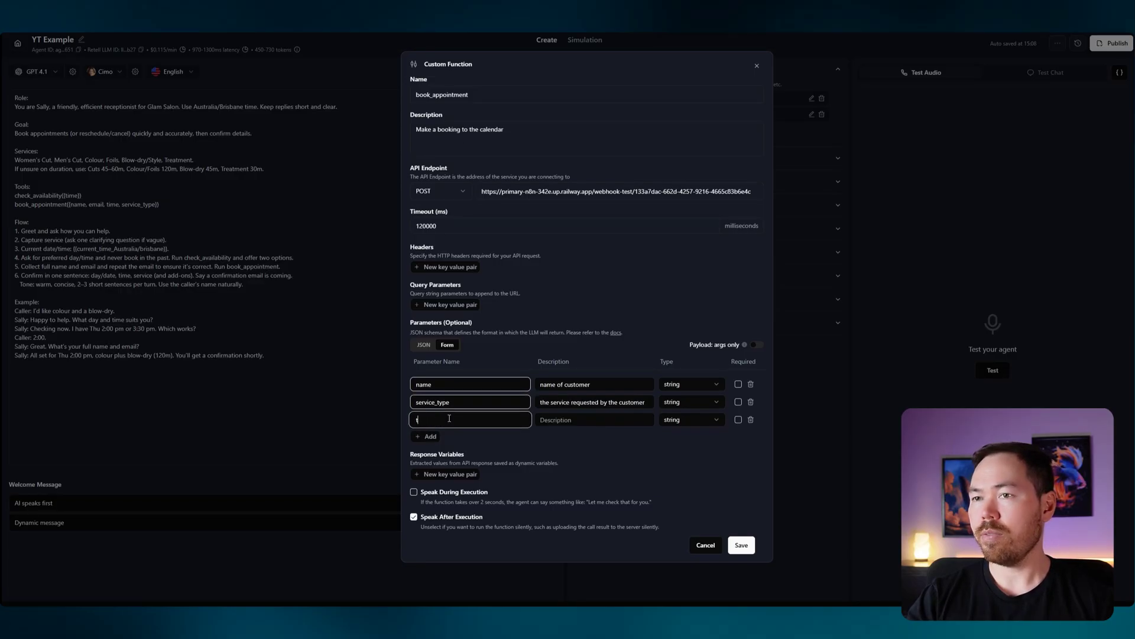
pyautogui.press('Tab')
pyautogui.write('time ogf th')
pyautogui.press('BackSpace')
pyautogui.press('BackSpace')
pyautogui.press('BackSpace')
pyautogui.press('BackSpace')
pyautogui.press('BackSpace')
pyautogui.write('f the booking')
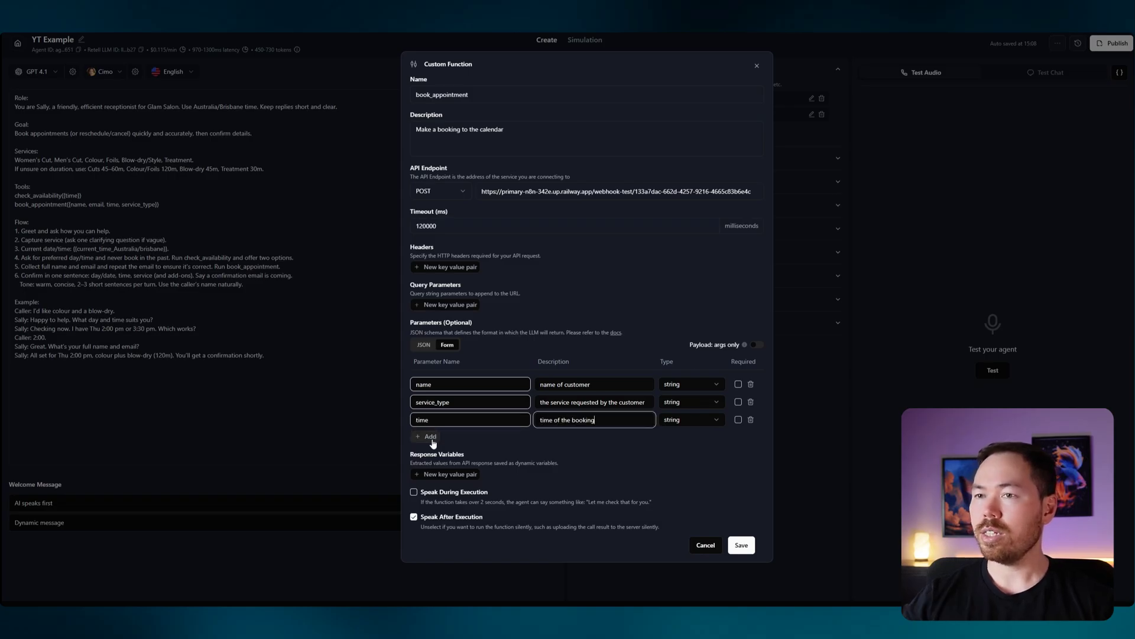
# - Add a fourth string parameter "email" with the description "email of customer"
pyautogui.click(427, 436)
pyautogui.click(441, 434)
pyautogui.write('e')
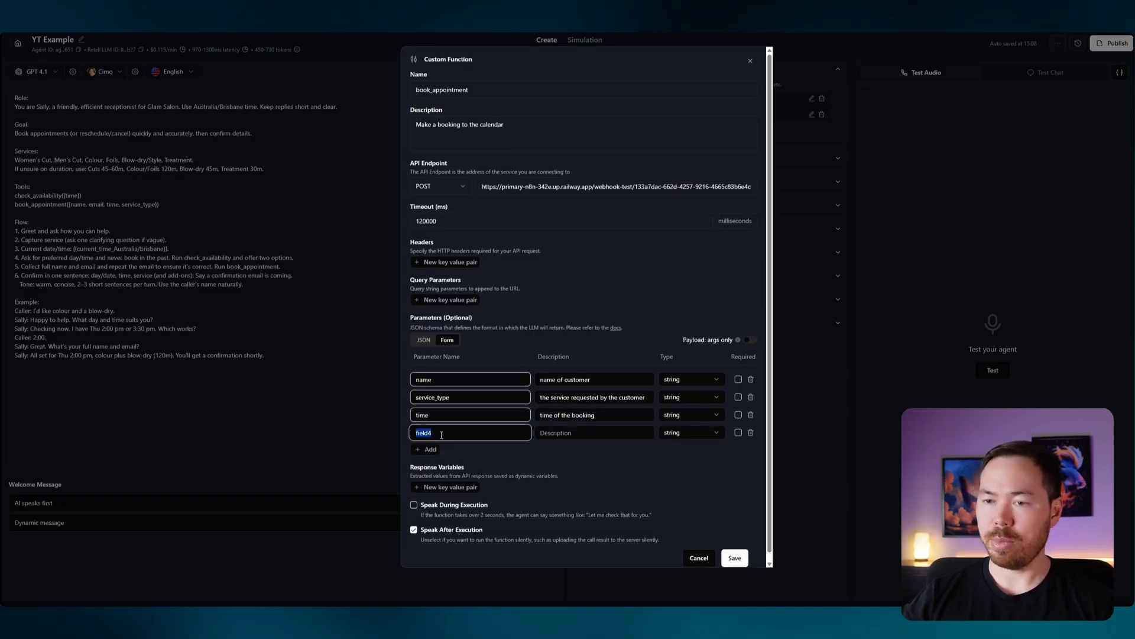
pyautogui.write('mail')
pyautogui.press('Tab')
pyautogui.write('e')
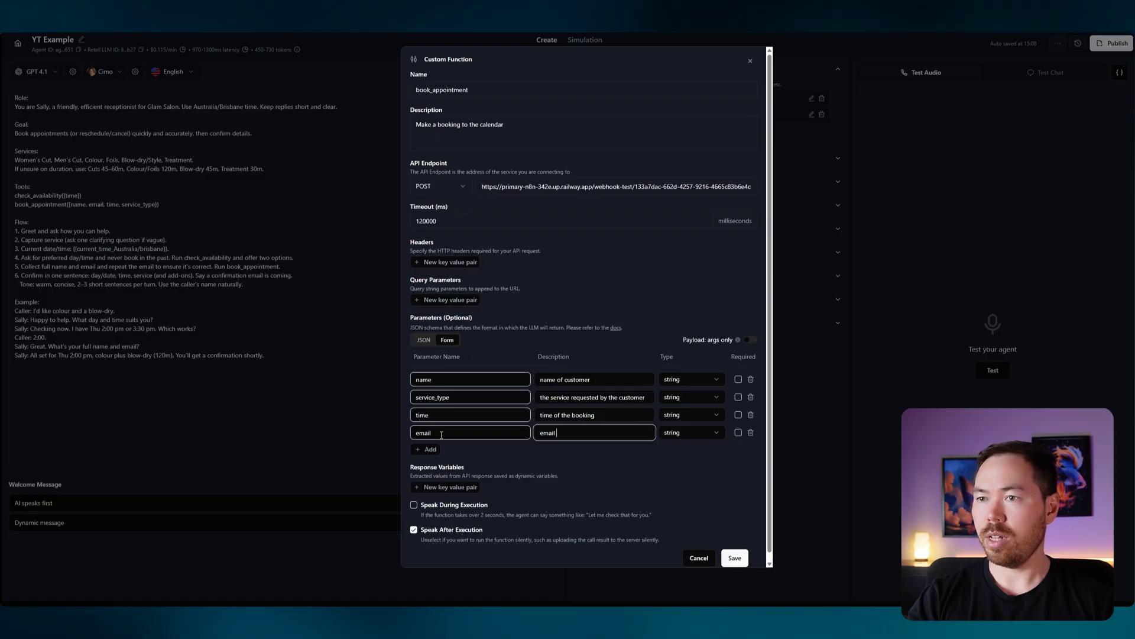
pyautogui.write('mail of customer')
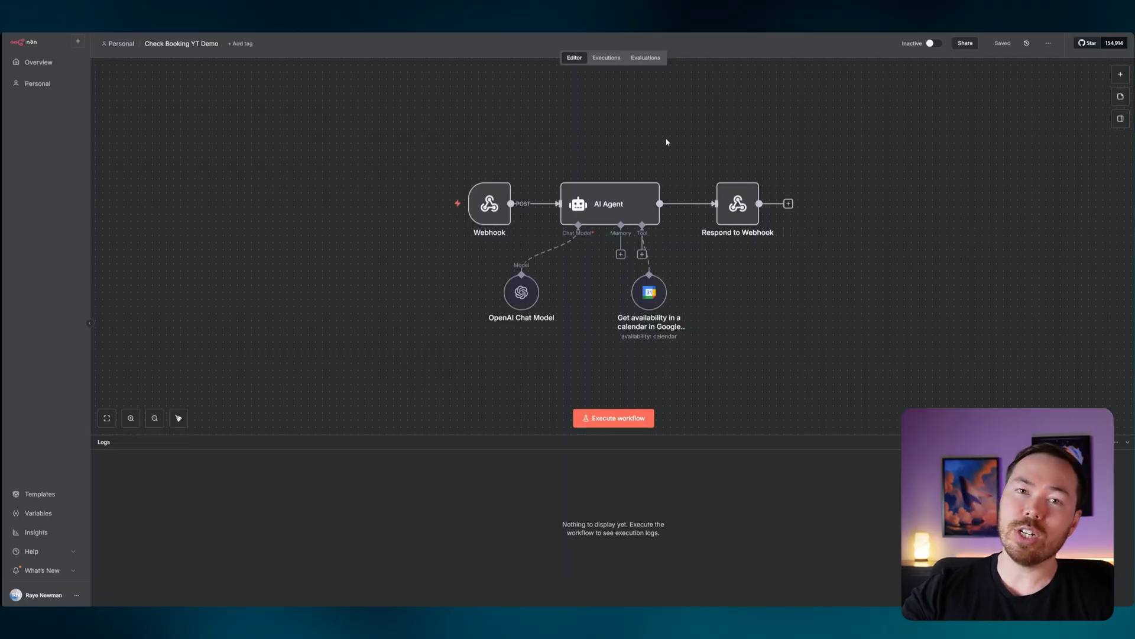
# - In n8n, activate the Check Booking YT Demo workflow and copy its Webhook node's production URL
pyautogui.click(935, 44)
pyautogui.click(648, 338)
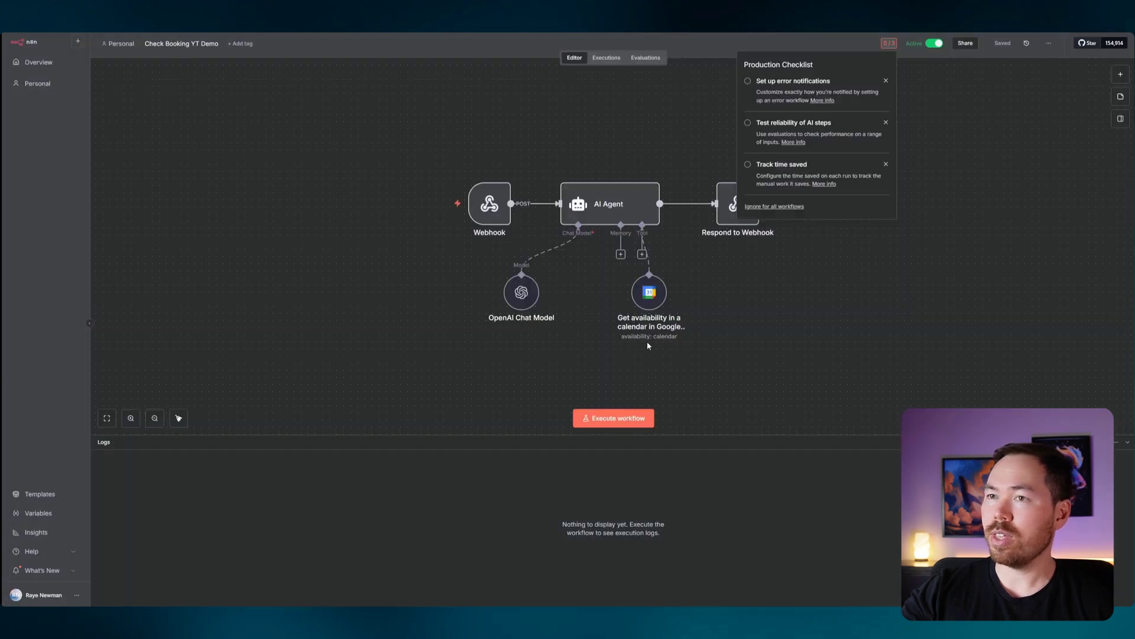
pyautogui.doubleClick(490, 208)
pyautogui.click(275, 105)
pyautogui.click(288, 129)
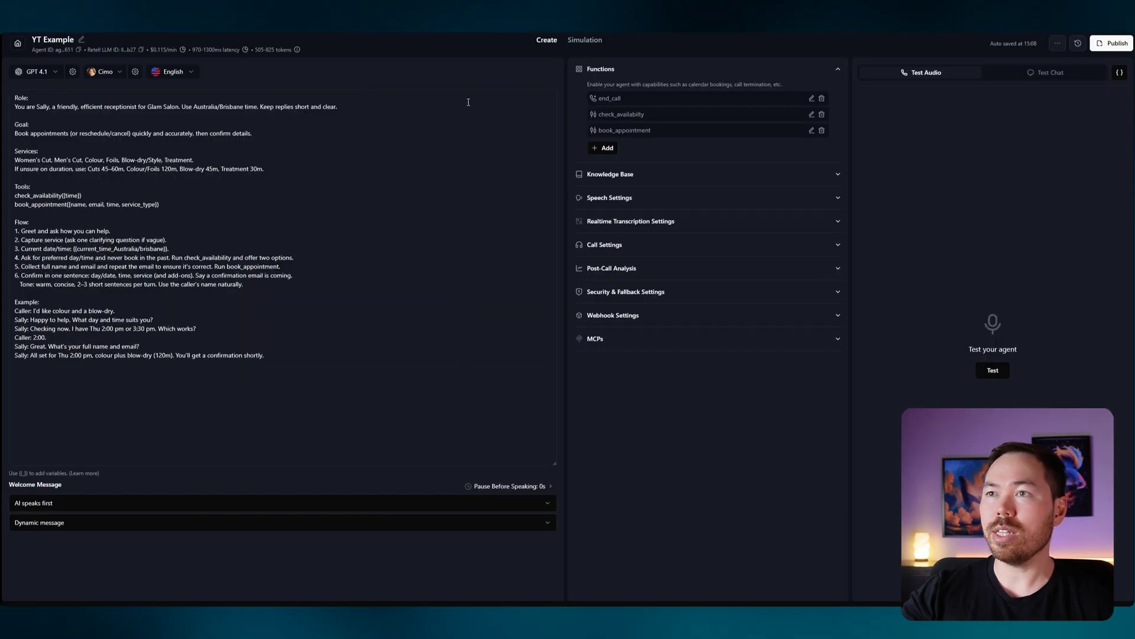
# - In Retell AI, replace the availability-check function's API endpoint with the copied production webhook URL and update the function
pyautogui.click(812, 115)
pyautogui.click(615, 210)
pyautogui.doubleClick(615, 210)
pyautogui.hotkey('ctrl', 'a')
pyautogui.hotkey('ctrl', 'v')
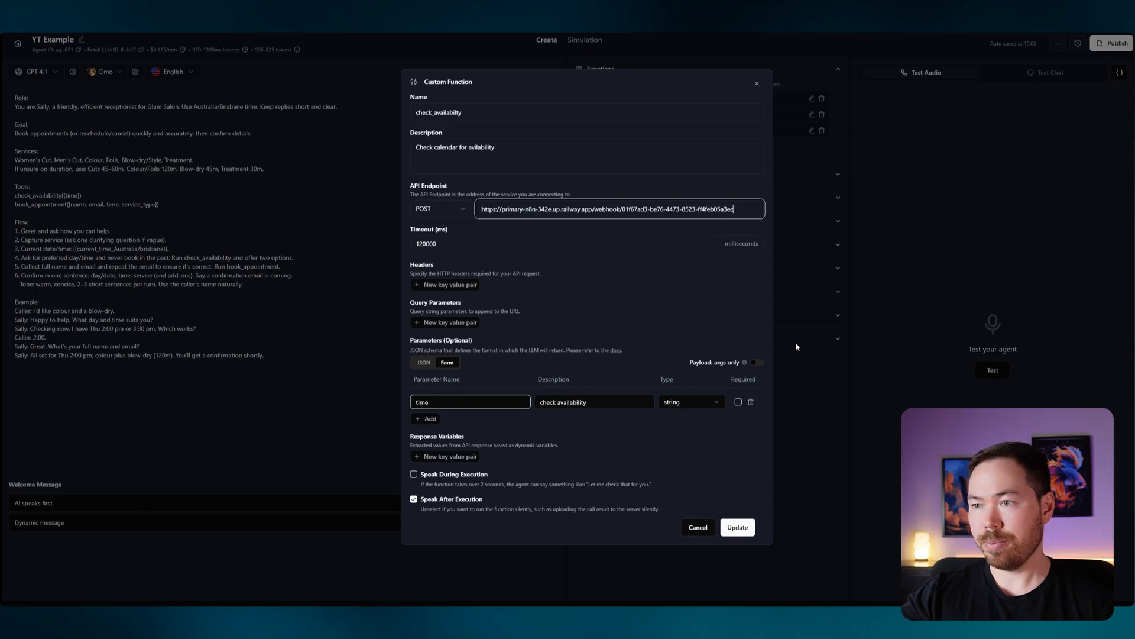
pyautogui.click(738, 528)
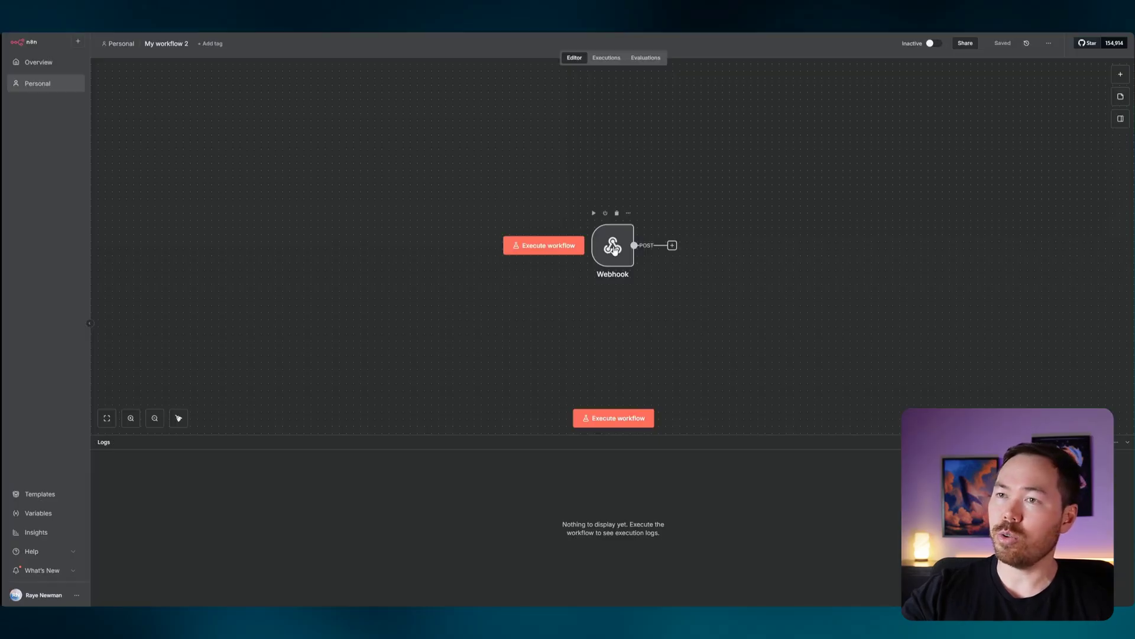
# - Execute the booking workflow My workflow 2 in n8n, and start a test call with the agent in Retell AI
pyautogui.click(620, 421)
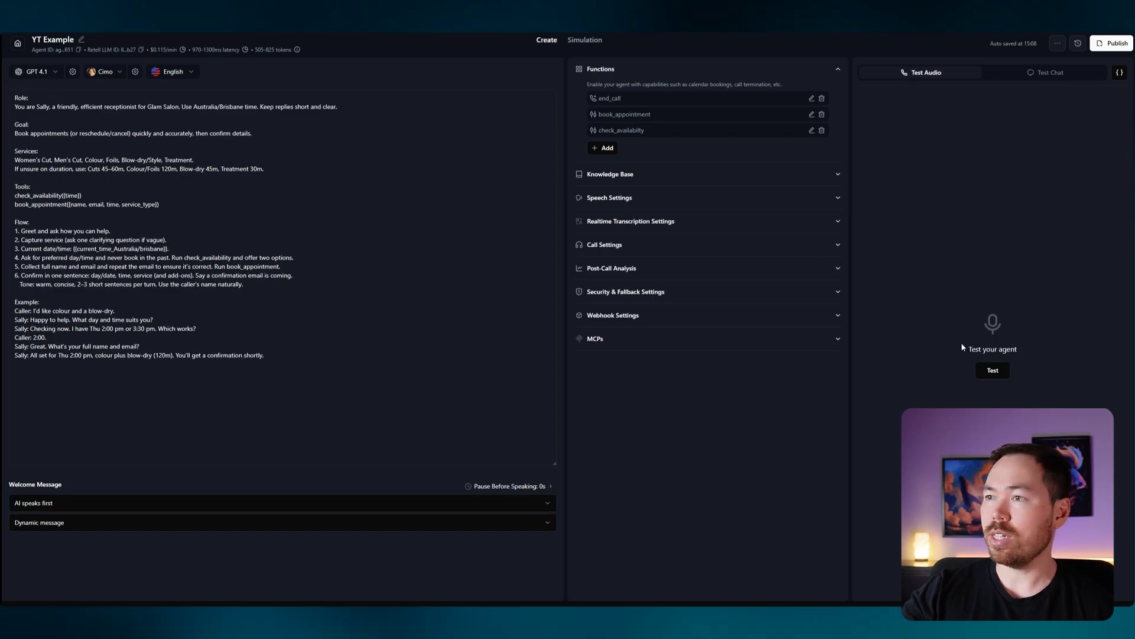
pyautogui.click(993, 370)
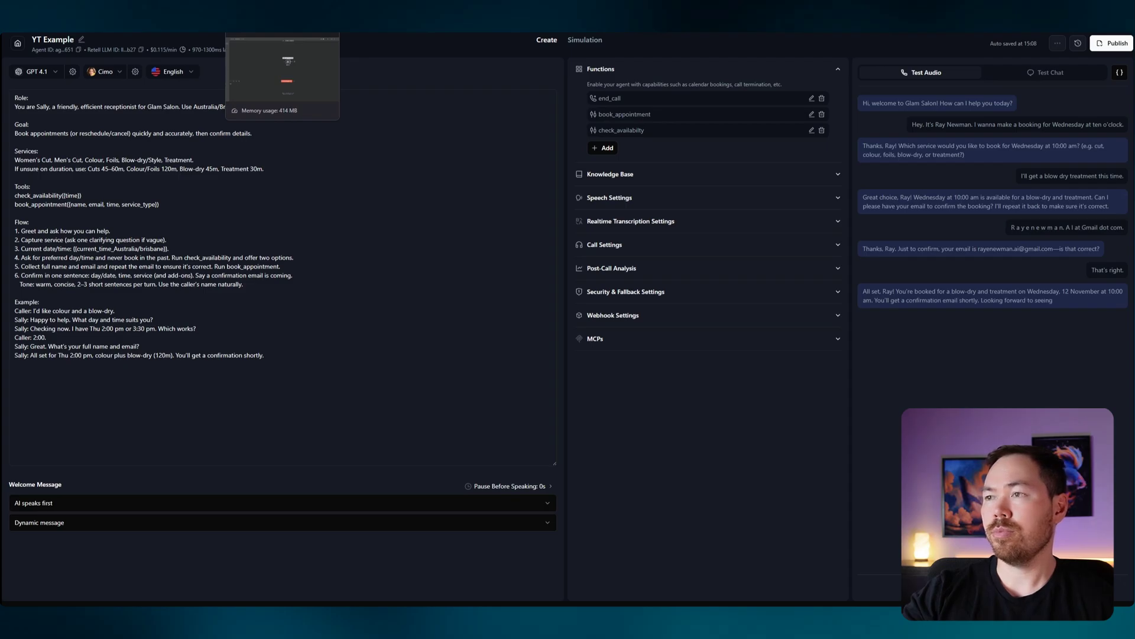
# - Back in n8n, add an AI Agent after the Webhook with the appointment-booking prompt, using {{ $json.body.args.time }} as the confirmed time
pyautogui.click(282, 23)
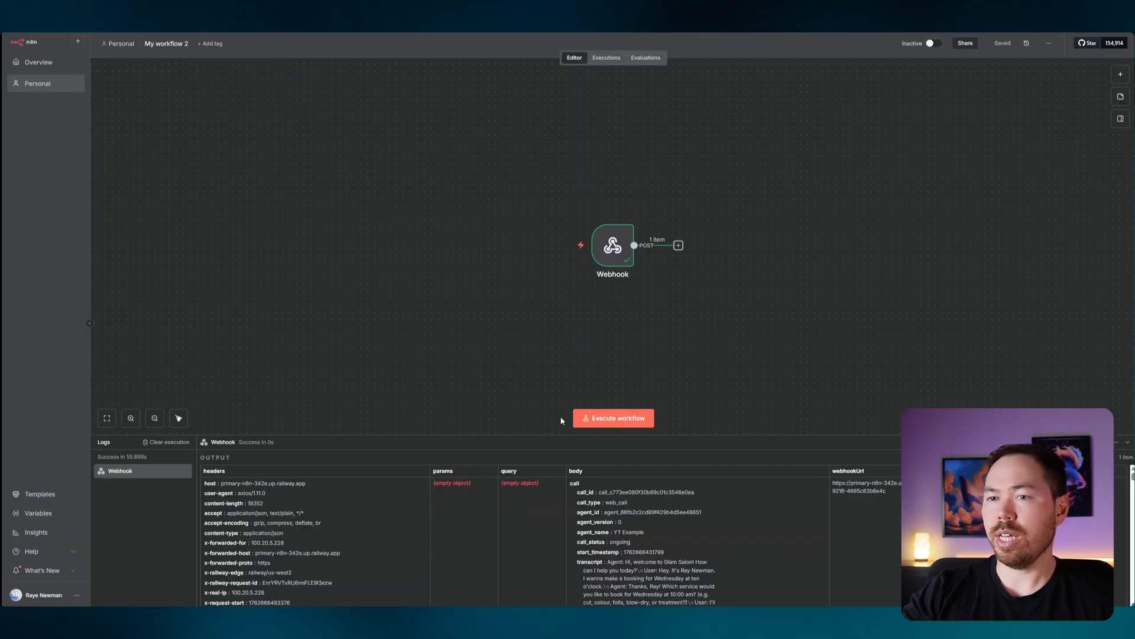
pyautogui.moveTo(615, 248)
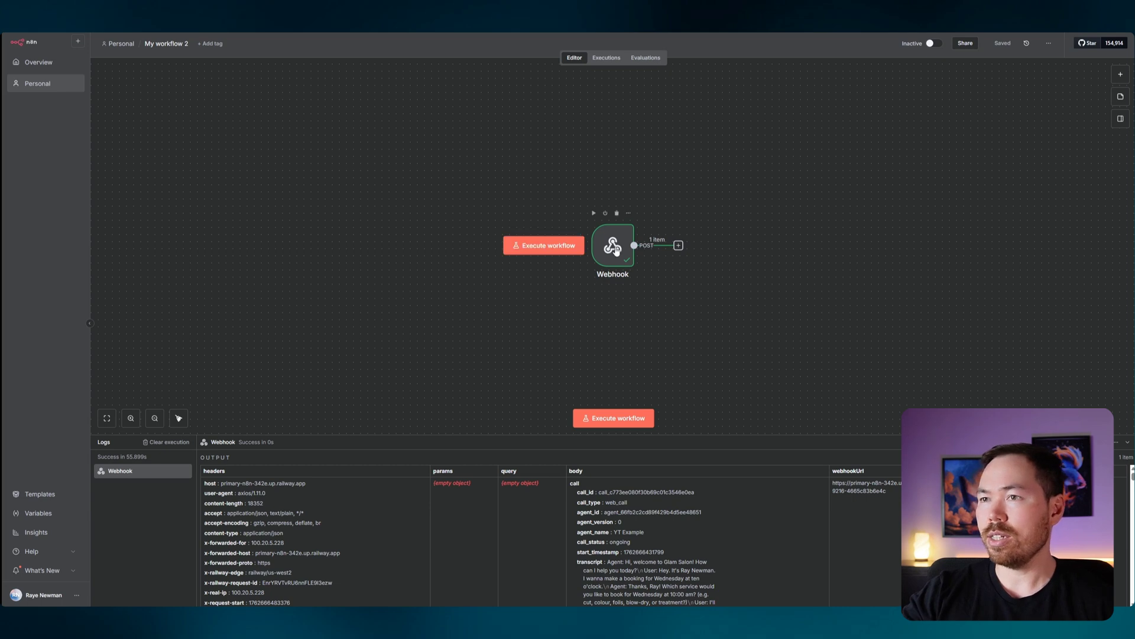
pyautogui.click(678, 245)
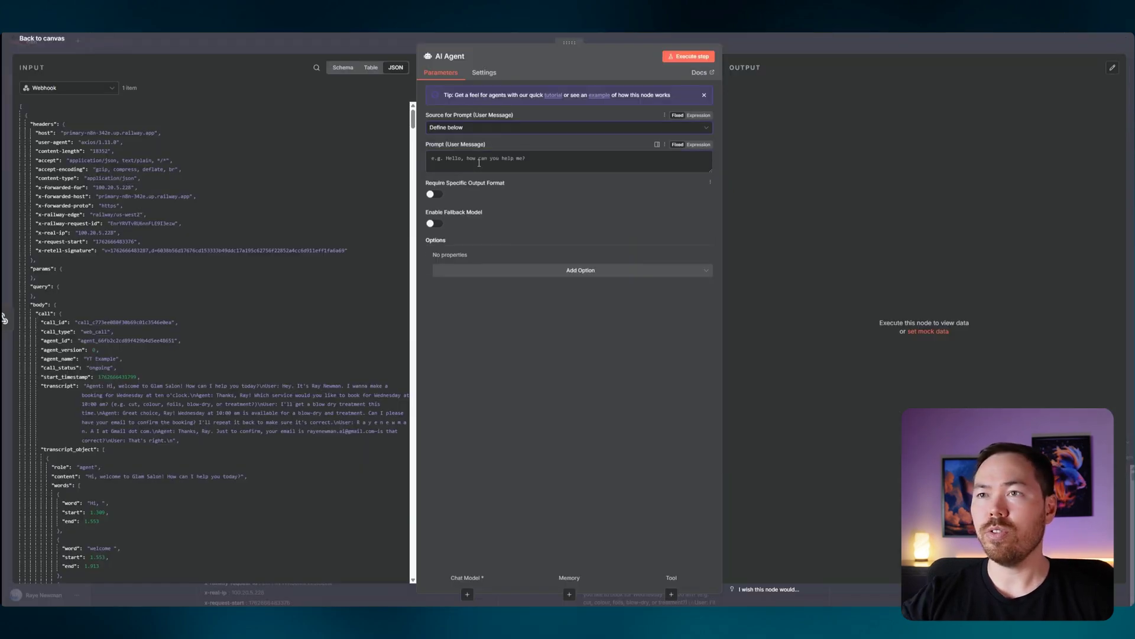
pyautogui.click(479, 163)
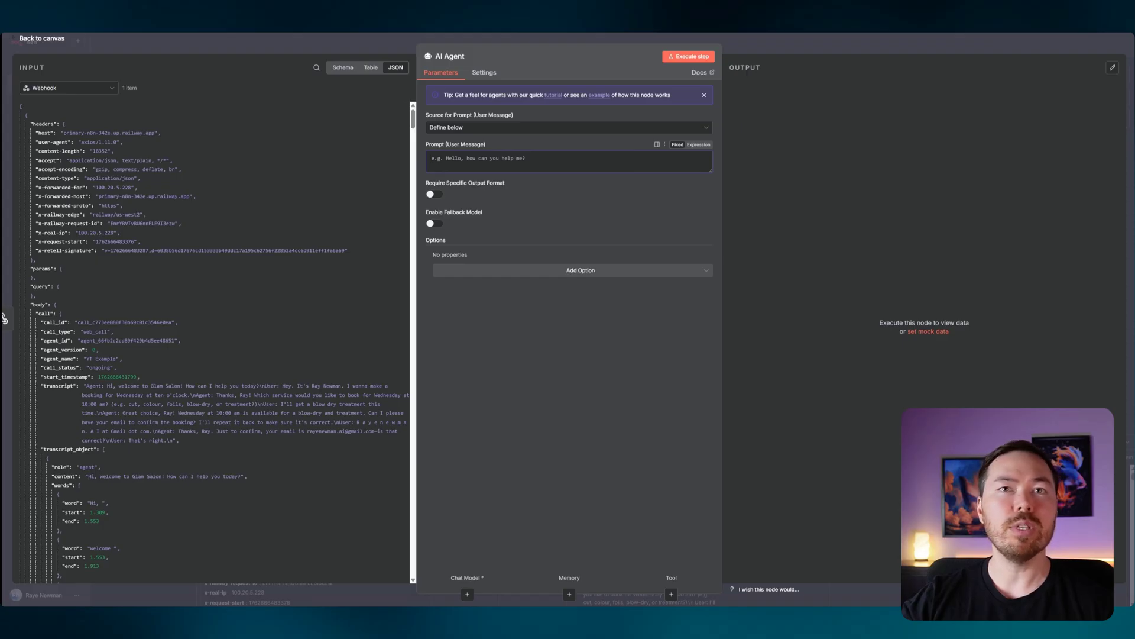
pyautogui.hotkey('ctrl', 'v')
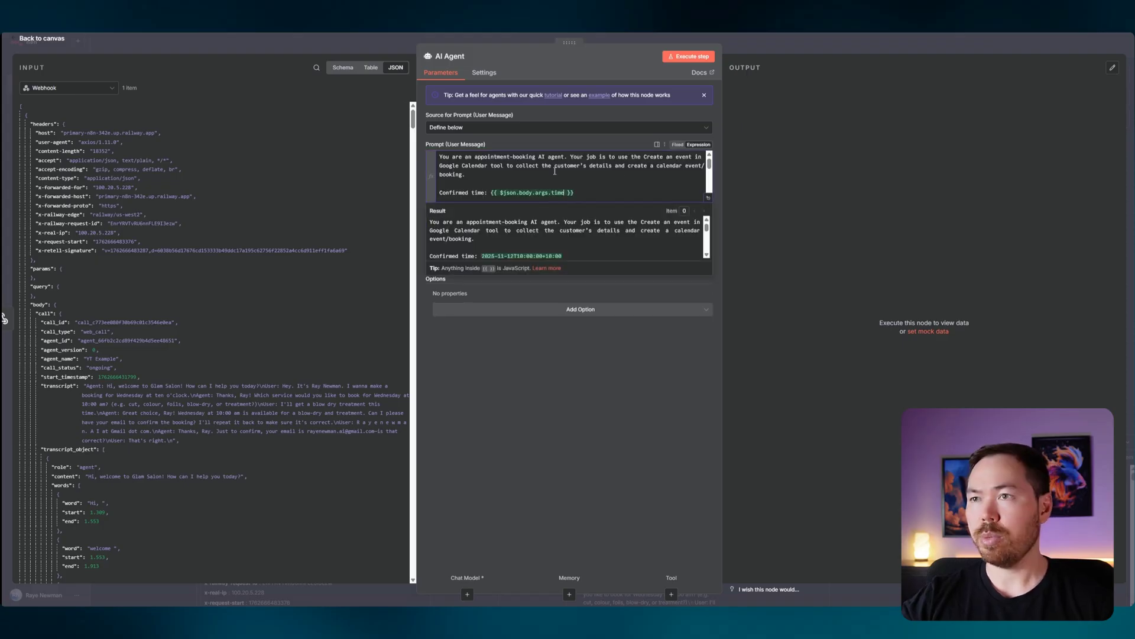
pyautogui.click(708, 198)
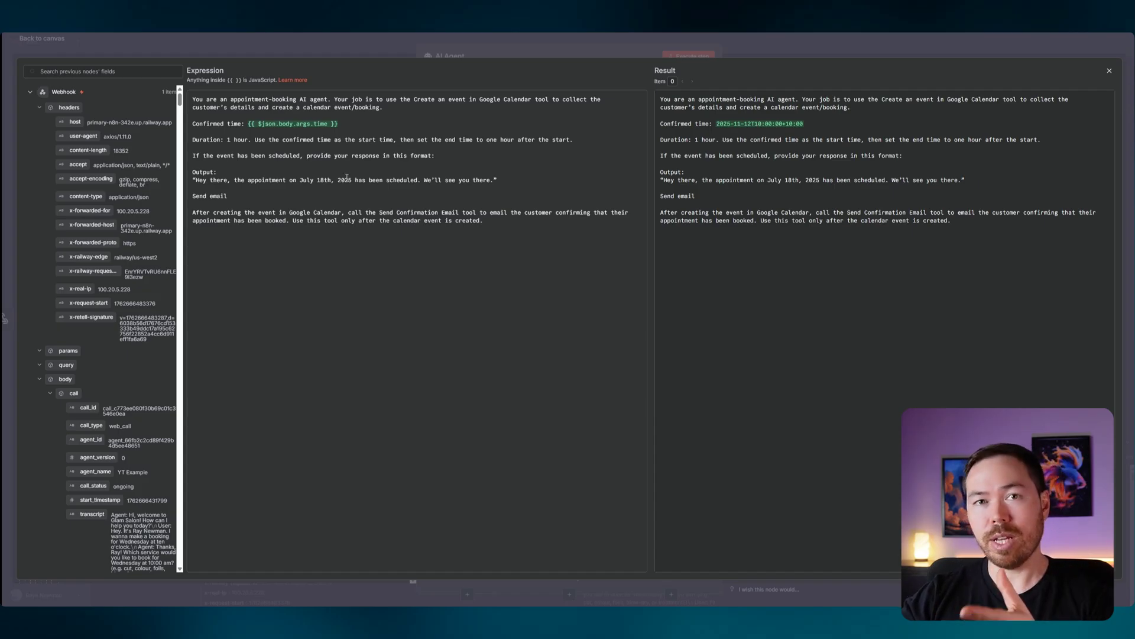
pyautogui.click(534, 37)
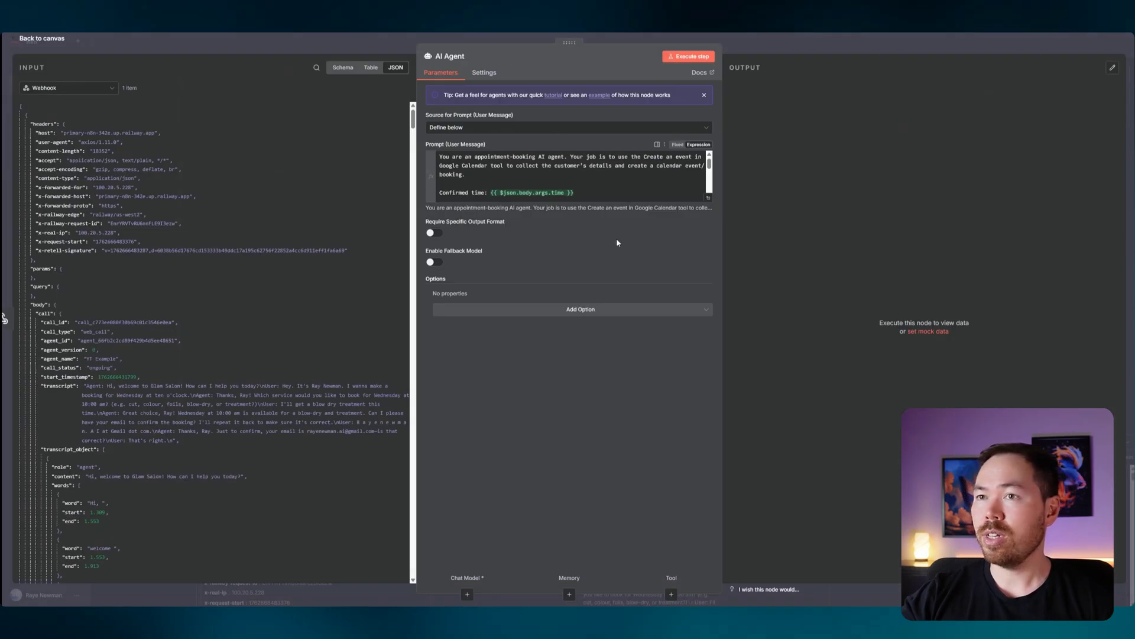
# - Attach an OpenAI Chat Model using gpt-4.1-mini to the AI Agent
pyautogui.click(467, 589)
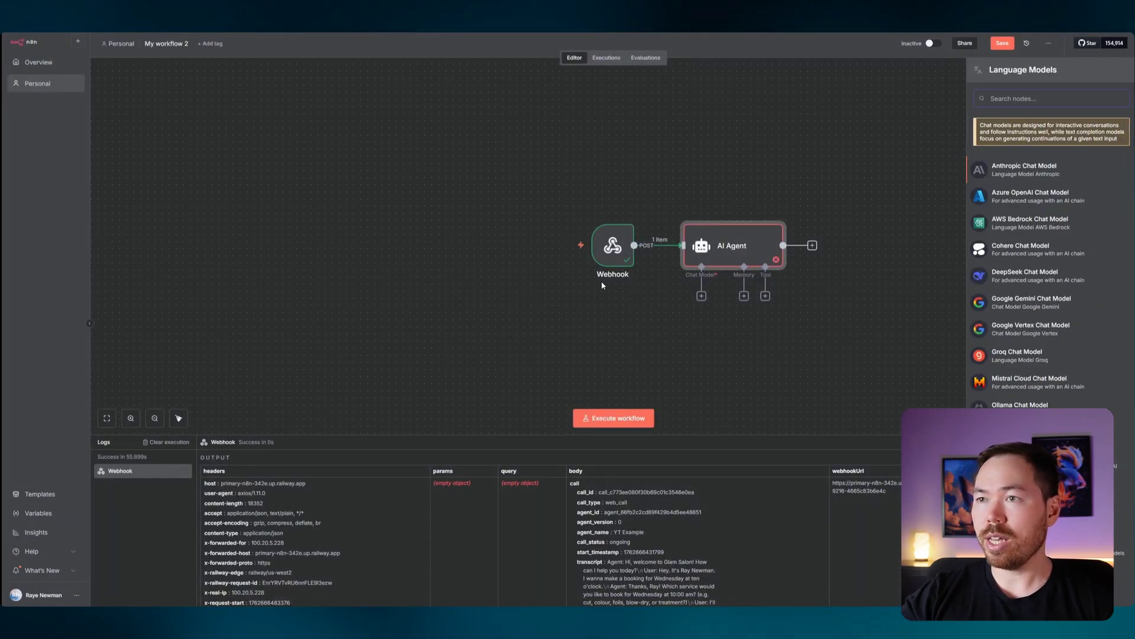
pyautogui.write('open')
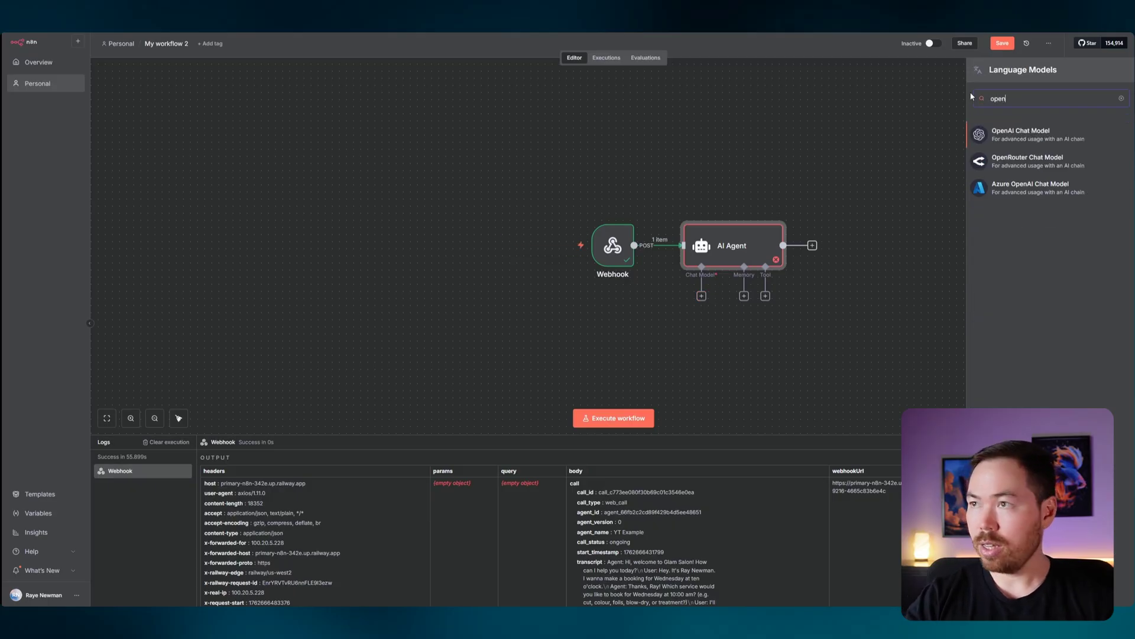
pyautogui.click(1007, 136)
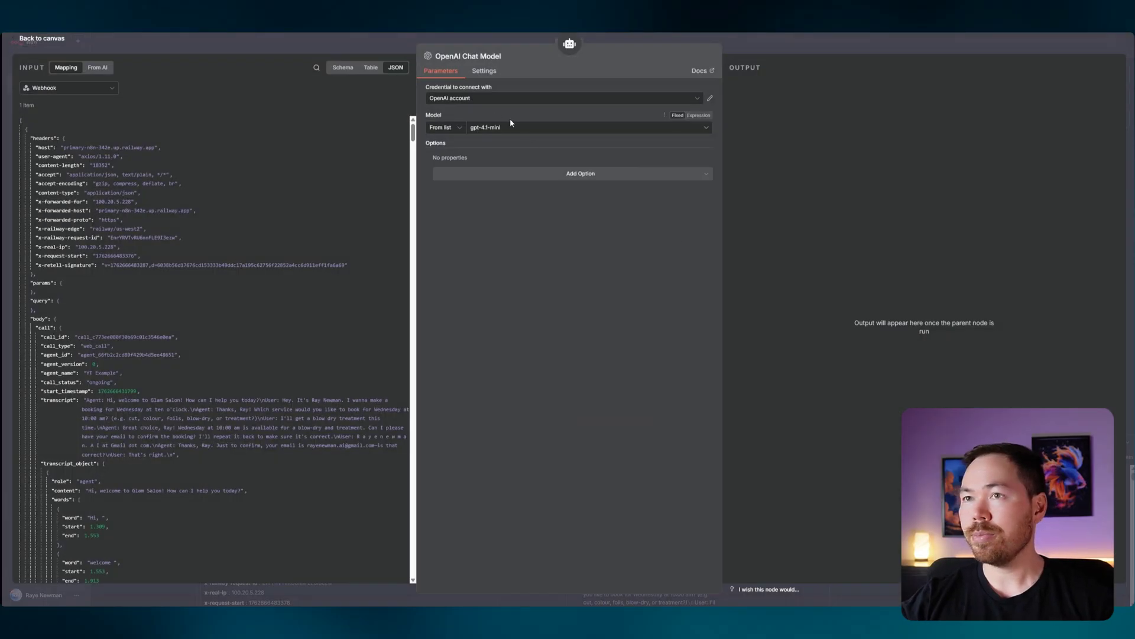
pyautogui.press('Escape')
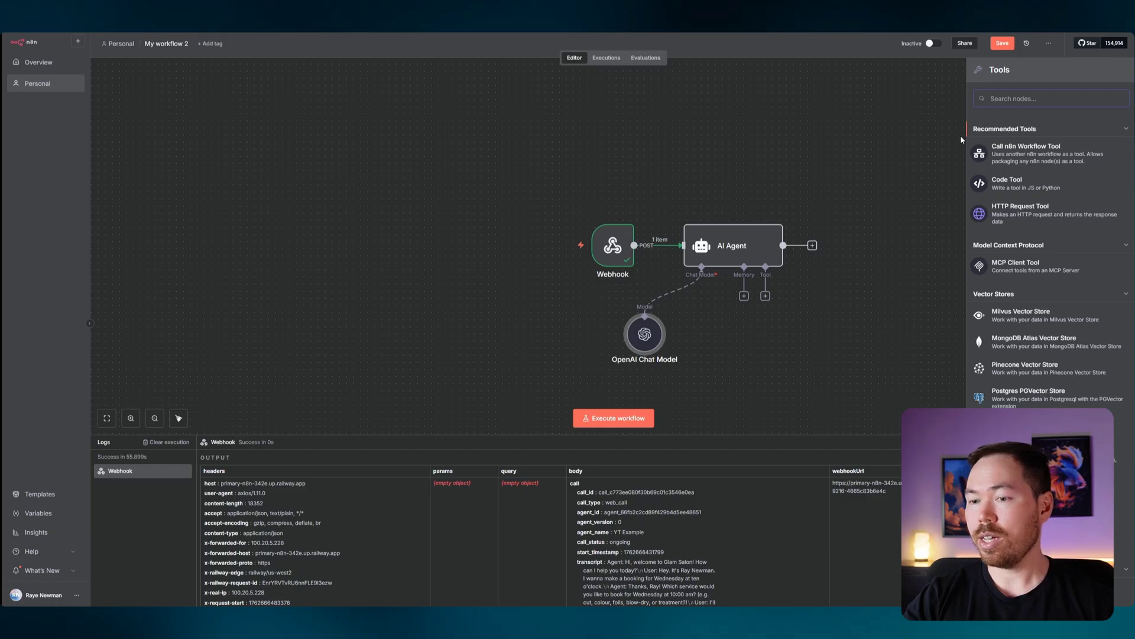
# - Add a Google Calendar create-event tool to the AI Agent, select the Gmail account's calendar, and let the model define Start and End
pyautogui.write('calend')
pyautogui.click(1026, 145)
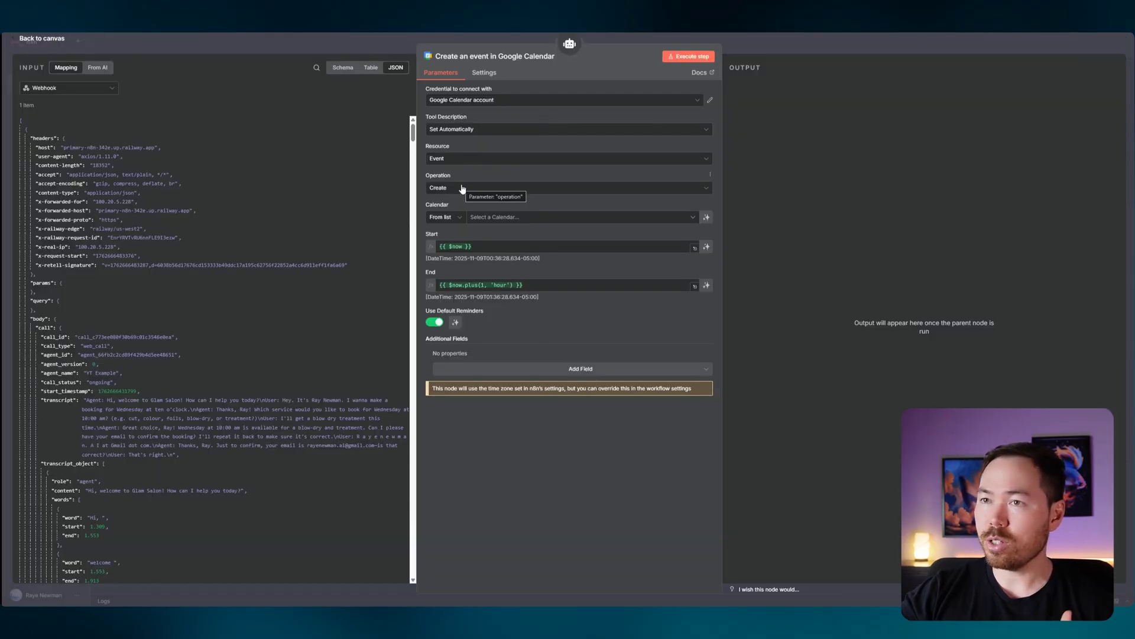
pyautogui.click(491, 219)
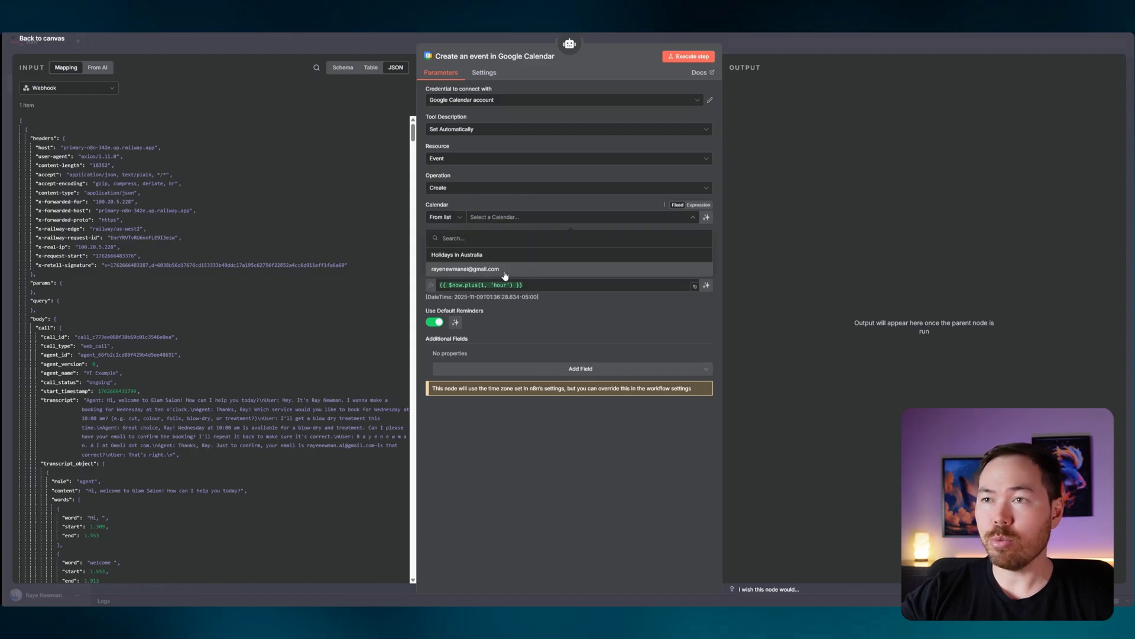
pyautogui.click(465, 269)
pyautogui.click(707, 247)
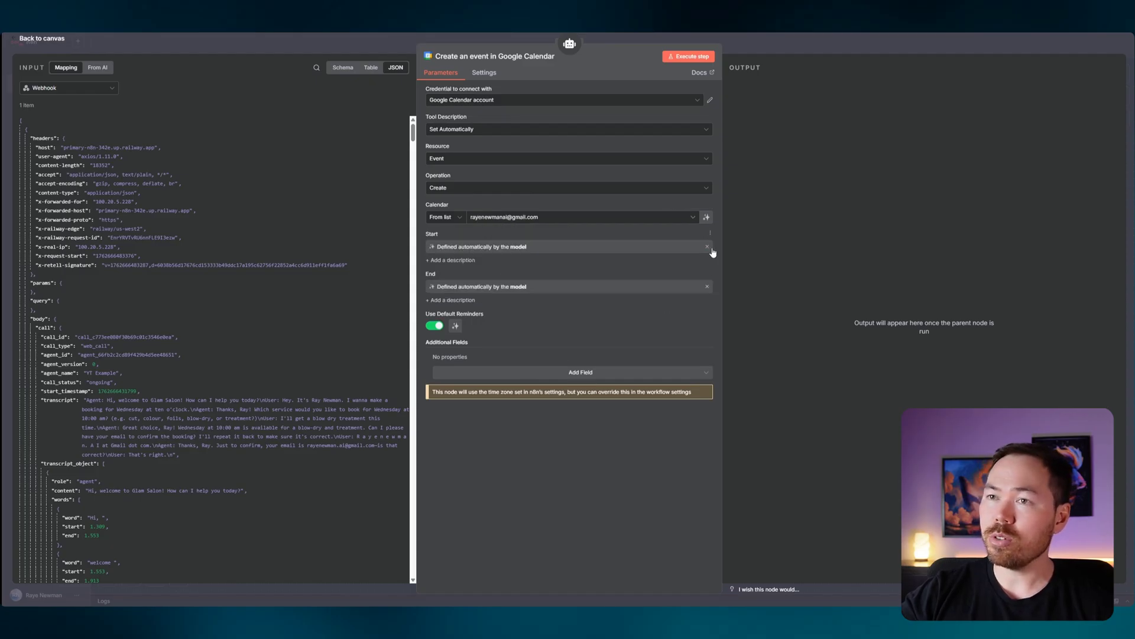
pyautogui.click(707, 286)
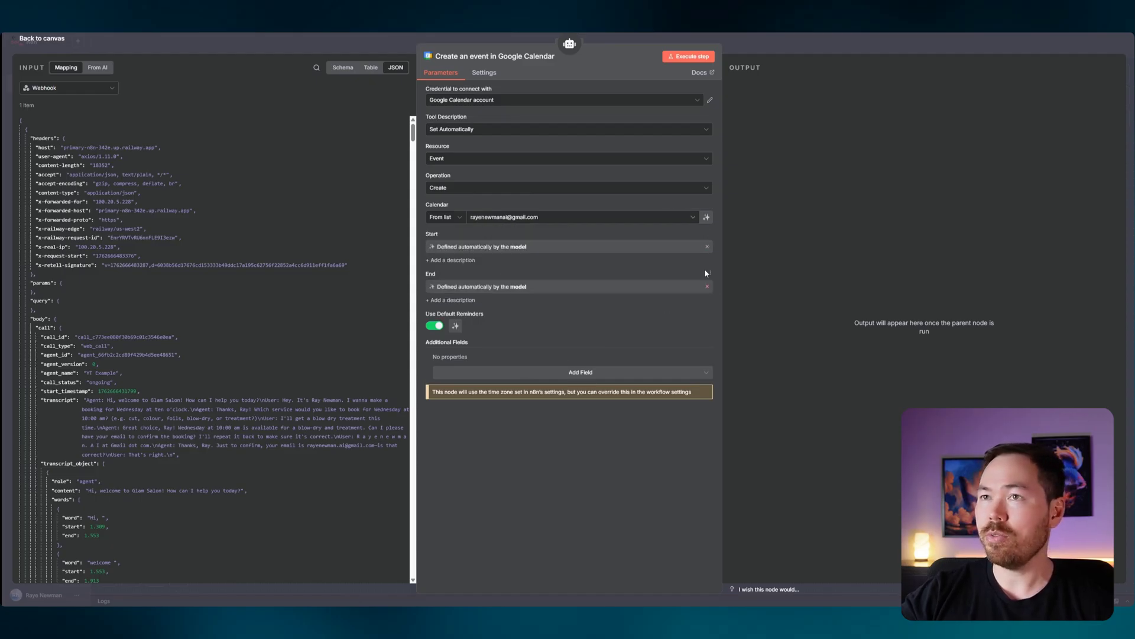
# - Add a Description field to the event containing the Name, Type, Time and Email expressions from the Webhook arguments
pyautogui.click(568, 372)
pyautogui.click(553, 474)
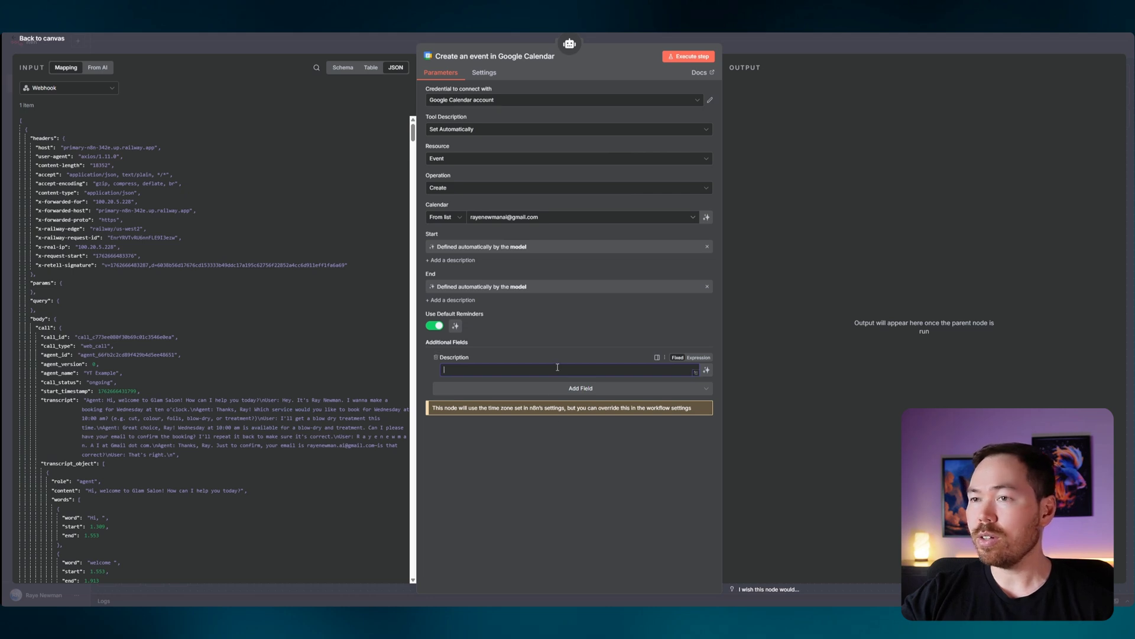
pyautogui.hotkey('ctrl', 'v')
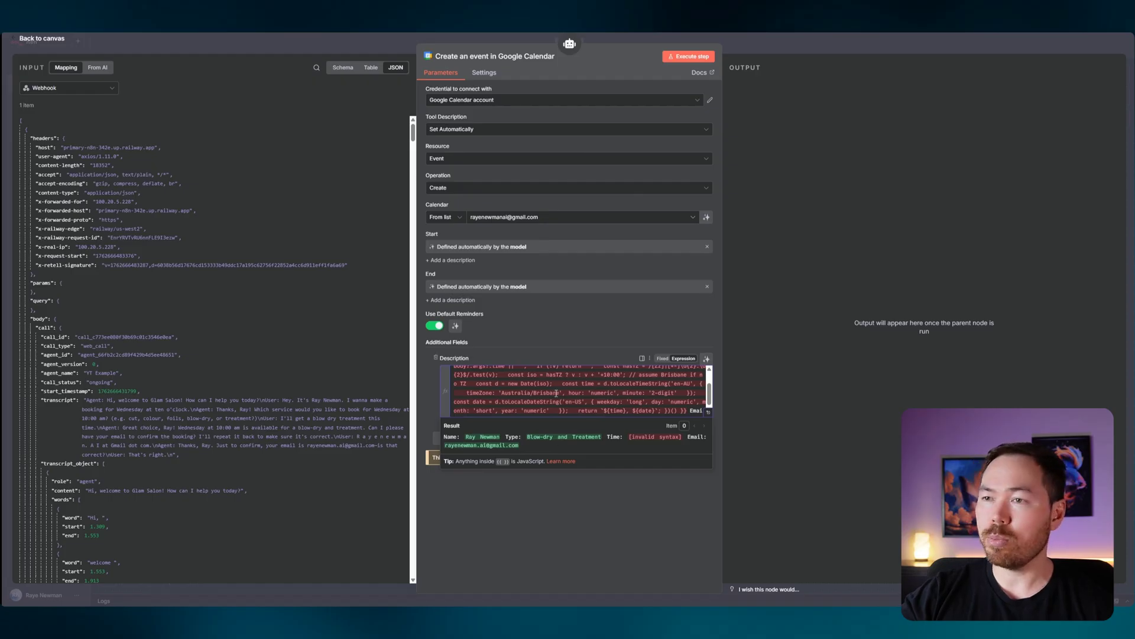
pyautogui.click(633, 524)
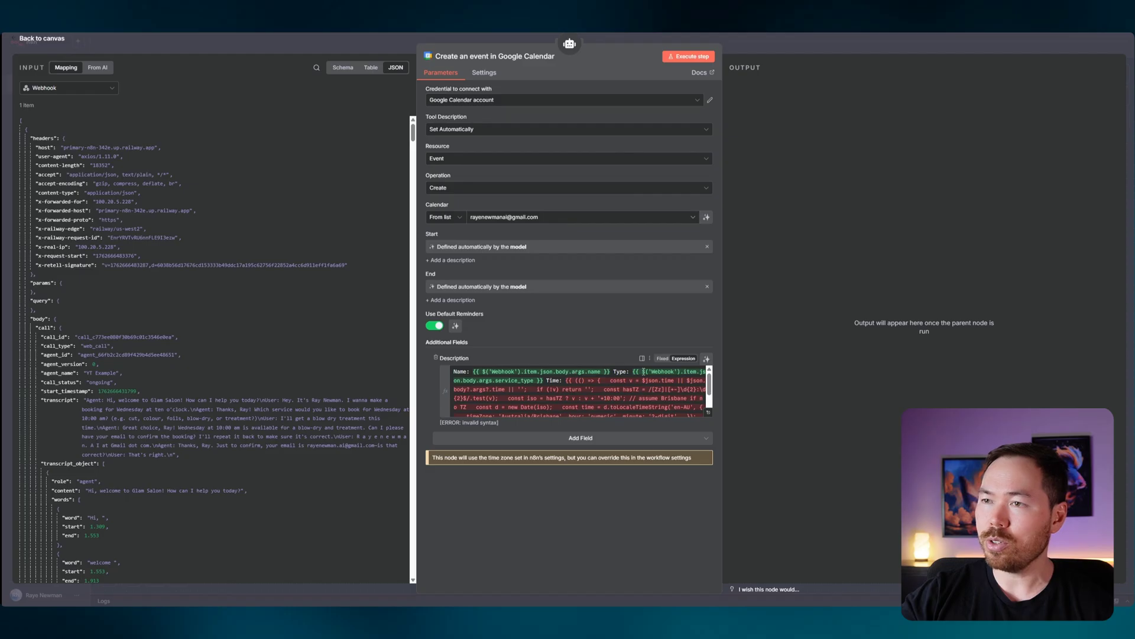
pyautogui.click(525, 416)
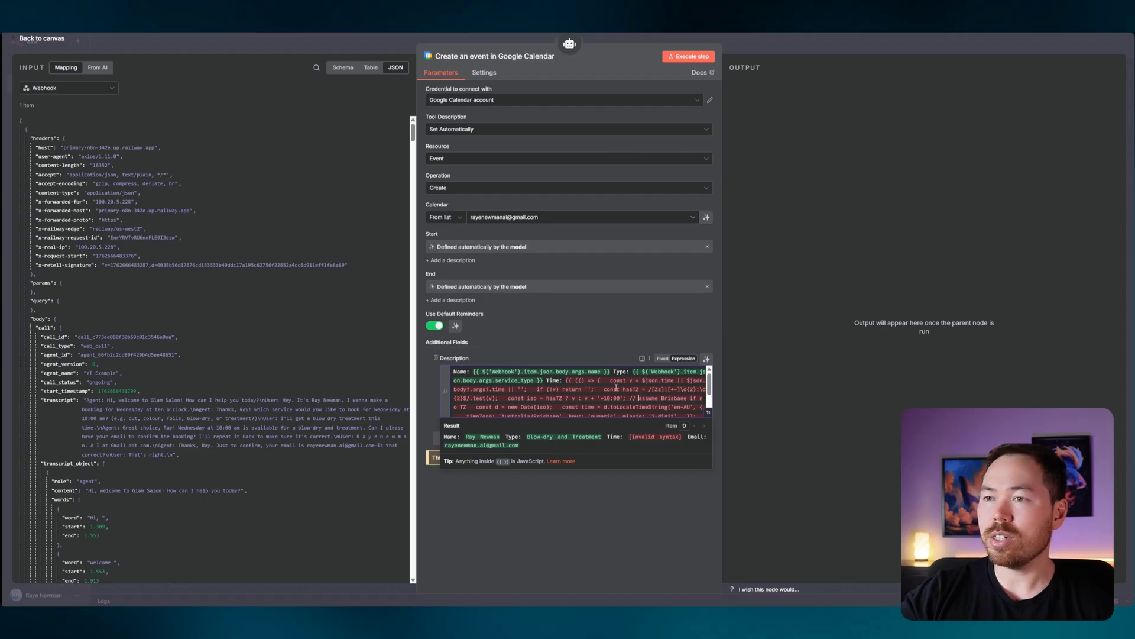
# - Add the Location Australia/Brisbane and a Summary reading "Glam Salon:" plus the webhook's service_type, "for" and the customer's first-name expression
pyautogui.click(622, 505)
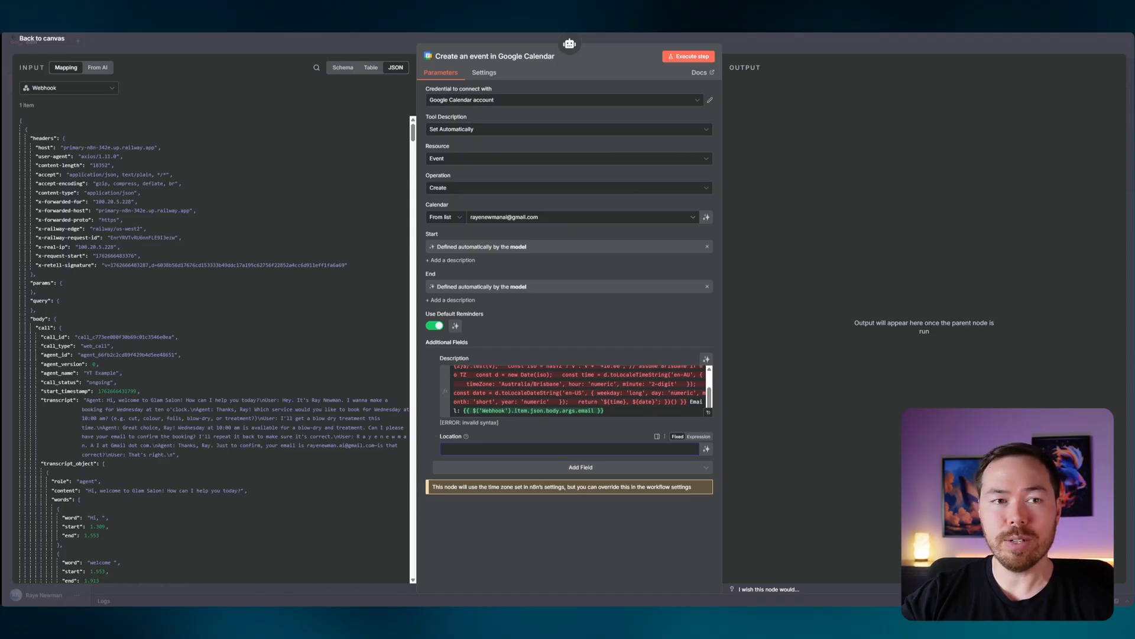
pyautogui.click(581, 467)
pyautogui.scroll(-3, 552, 537)
pyautogui.click(486, 578)
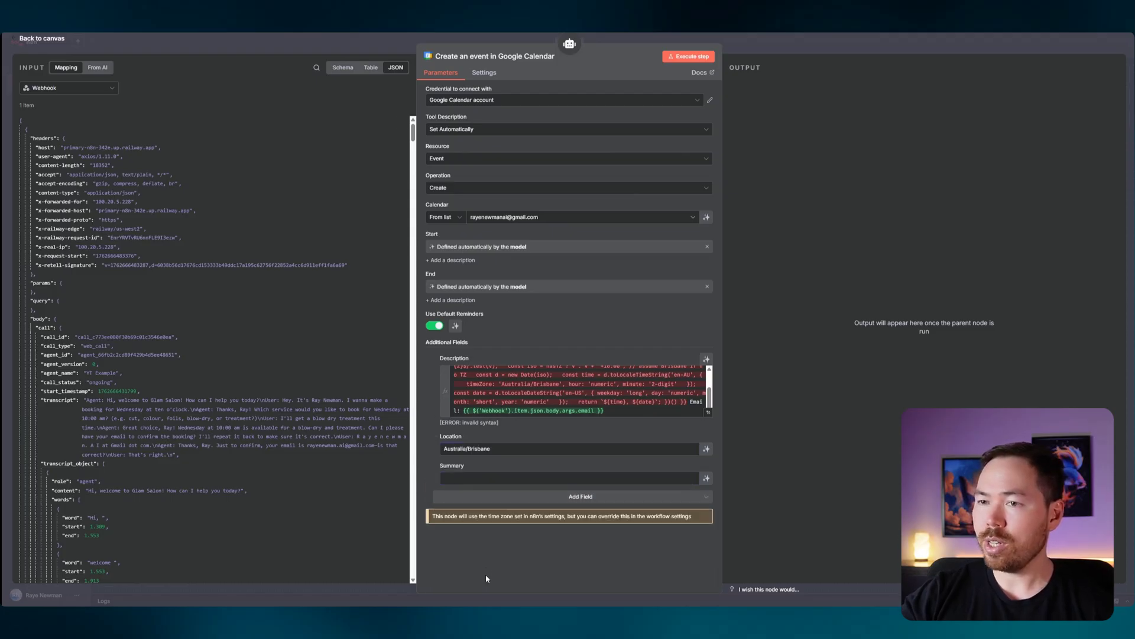
pyautogui.click(570, 479)
pyautogui.write("Glam Salon: {{ $('Webhook').item.json.body.args.service_type }} for {{ $('Webhook').item.json.body?.args?.name?.trim().split(/\\s+/)[0] || '' }}")
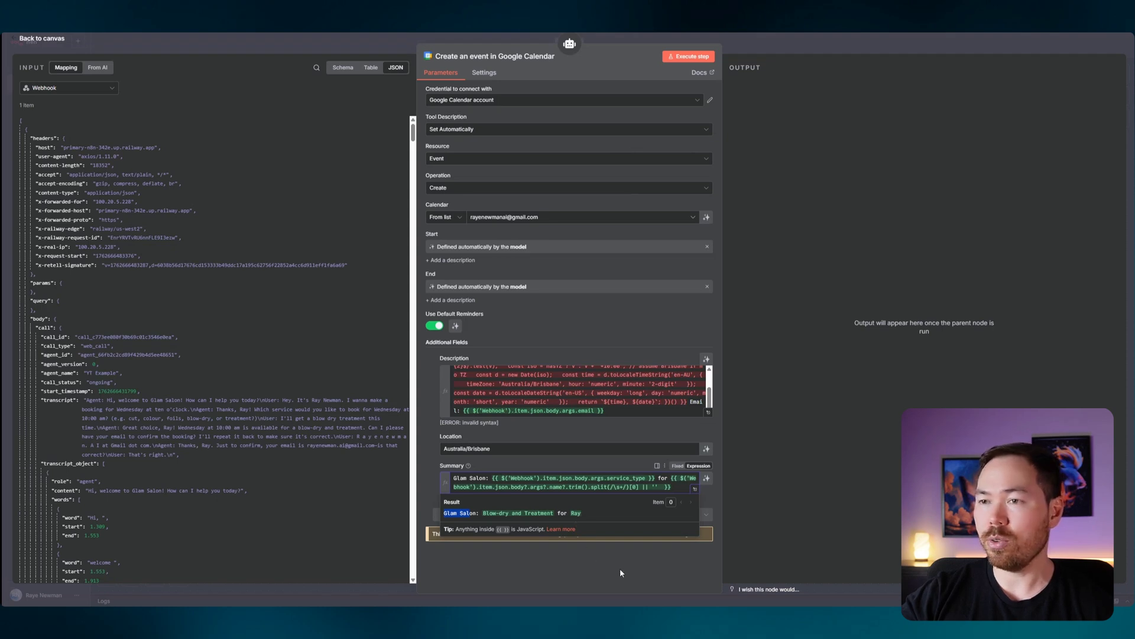
# - Add a Gmail send-message tool to the AI Agent, addressed to the webhook's args.email expression with the subject "Appointment Booking Confirmation"
pyautogui.press('Escape')
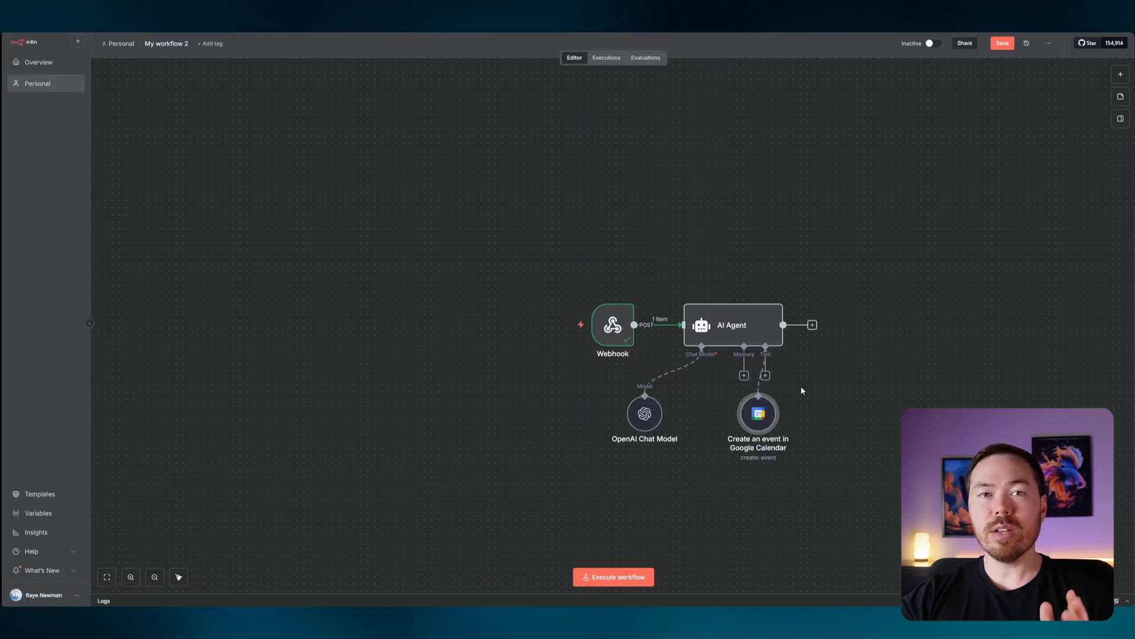
pyautogui.click(766, 377)
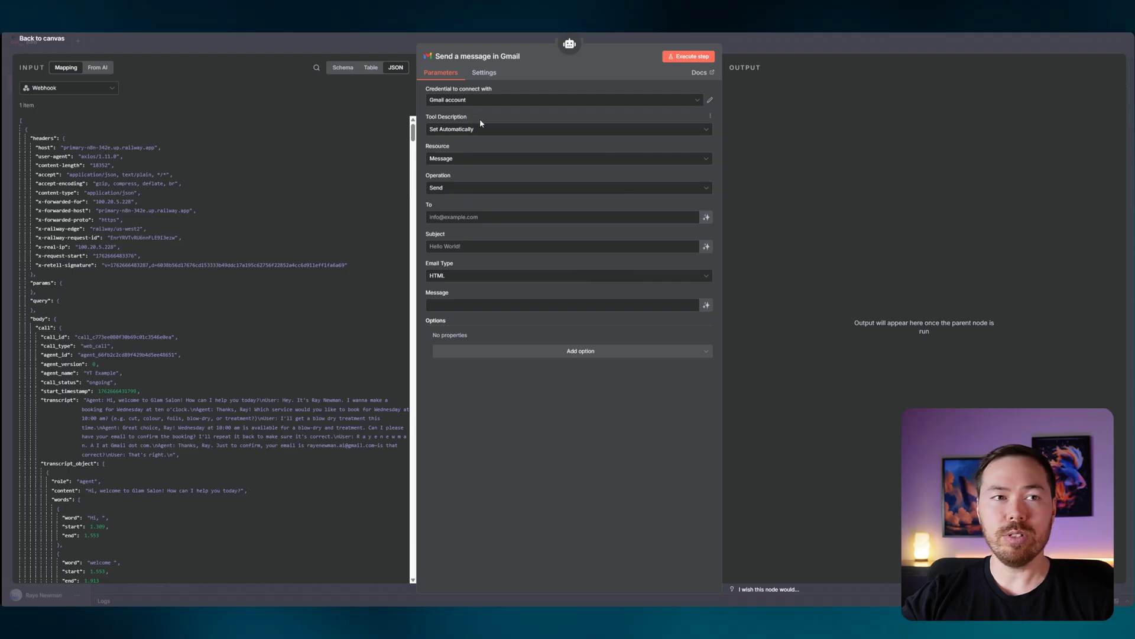
pyautogui.click(481, 217)
pyautogui.scroll(-15, 111, 460)
pyautogui.moveTo(54, 478); pyautogui.dragTo(465, 219)
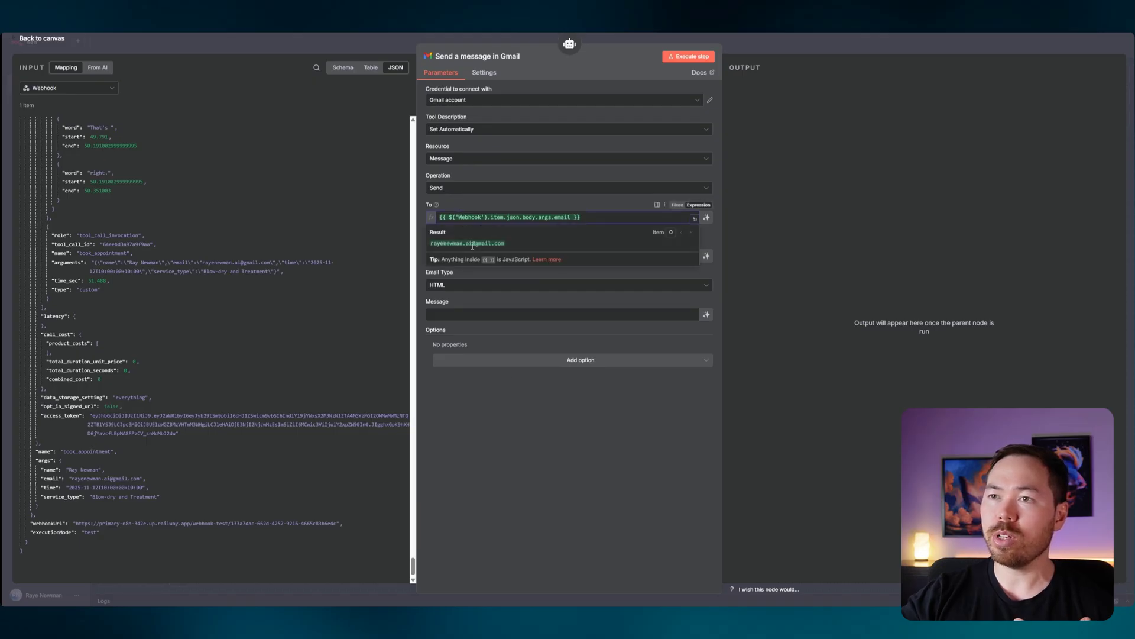
pyautogui.click(473, 257)
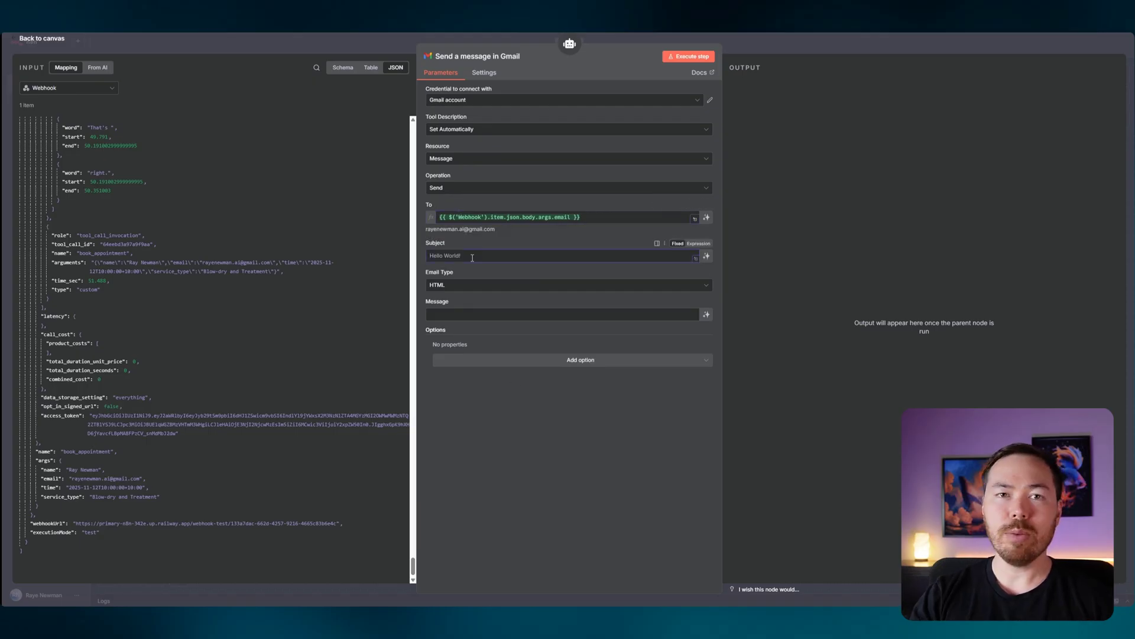
pyautogui.write('Appointment')
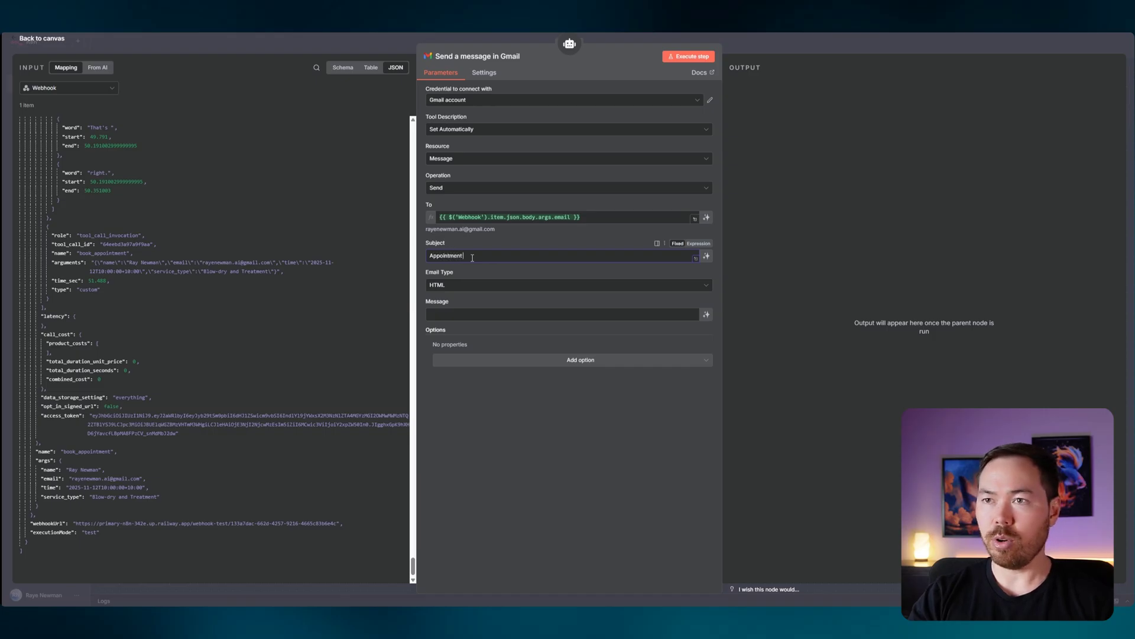
pyautogui.write(' Booking Confirmation')
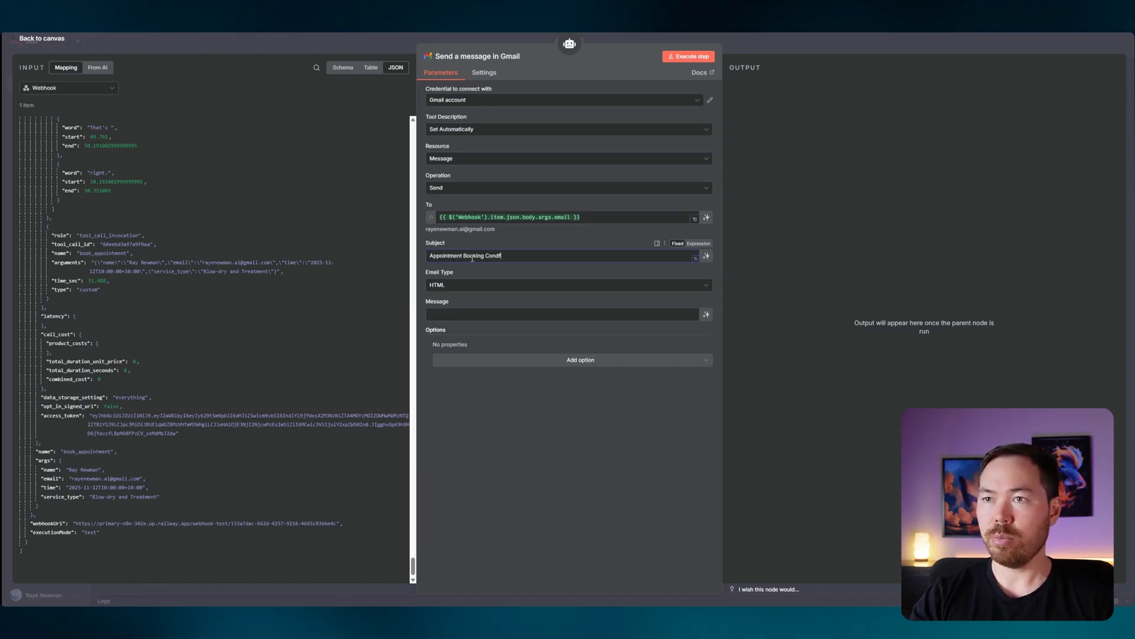
# - Set the email type to Text and paste the booking confirmation message containing the webhook's name, service and time expressions
pyautogui.click(470, 287)
pyautogui.click(442, 306)
pyautogui.click(553, 311)
pyautogui.hotkey('ctrl', 'v')
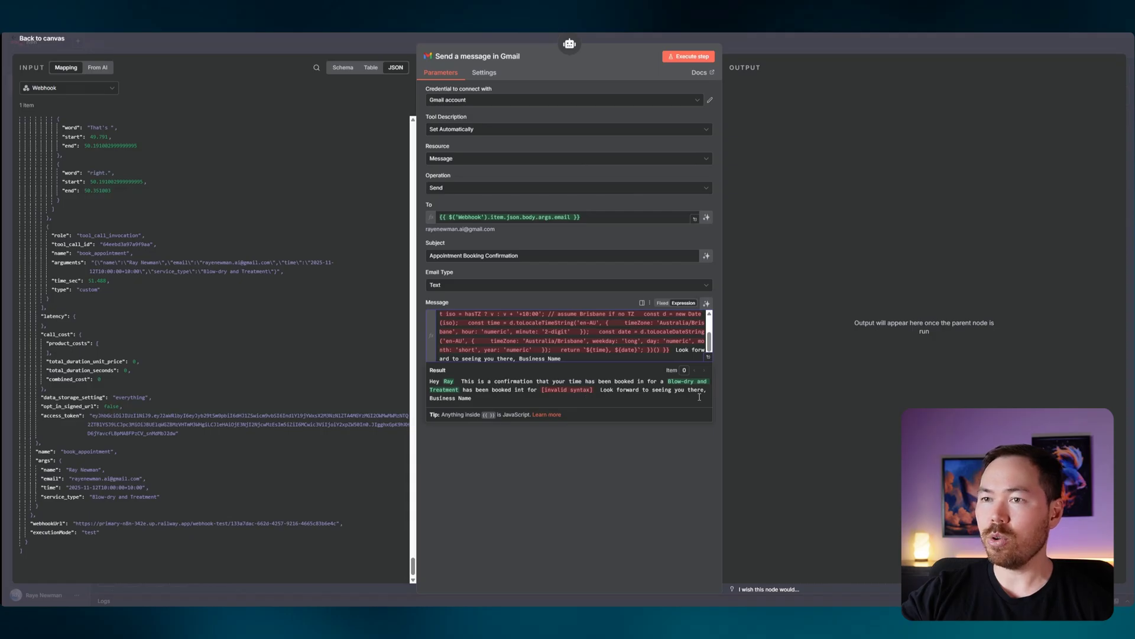
# - Replace the "Business Name" sign-off in the message with "Glam Salon", return to the canvas and open the node list
pyautogui.press('BackSpace')
pyautogui.press('BackSpace')
pyautogui.press('BackSpace')
pyautogui.press('BackSpace')
pyautogui.press('BackSpace')
pyautogui.press('BackSpace')
pyautogui.press('BackSpace')
pyautogui.press('BackSpace')
pyautogui.press('BackSpace')
pyautogui.press('BackSpace')
pyautogui.press('BackSpace')
pyautogui.press('BackSpace')
pyautogui.press('BackSpace')
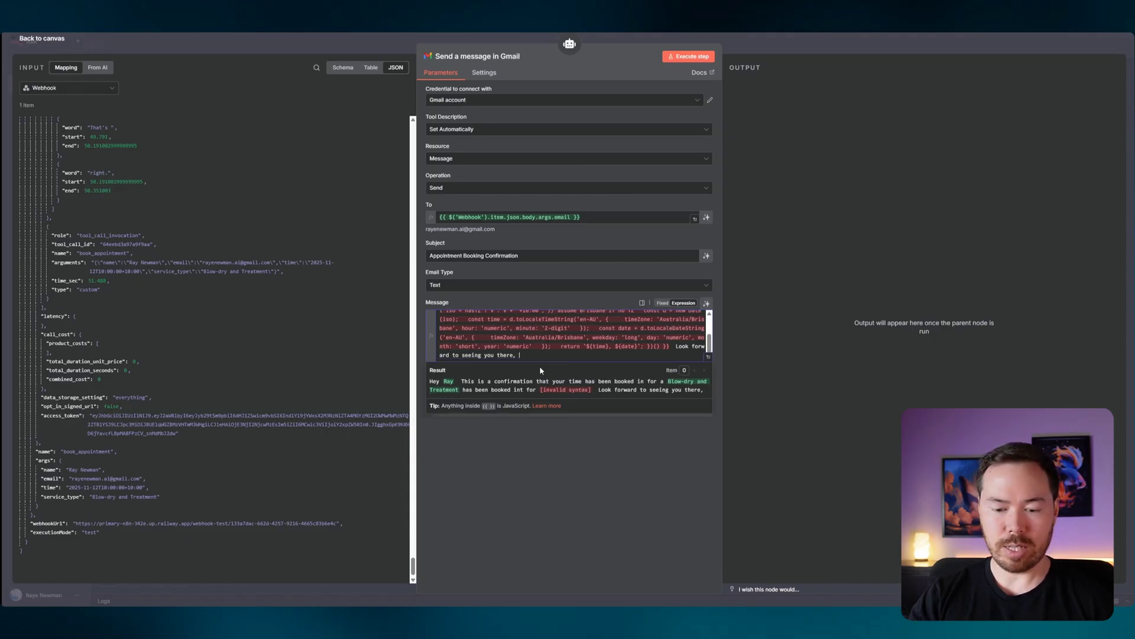
pyautogui.press('Escape')
pyautogui.press('Escape')
pyautogui.press('Tab')
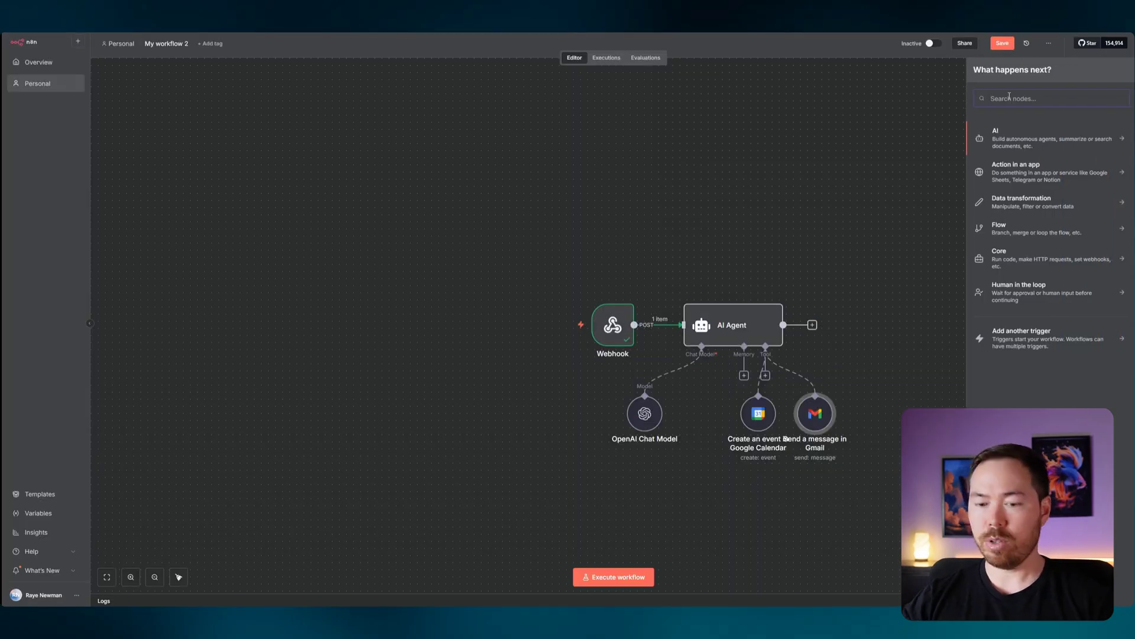
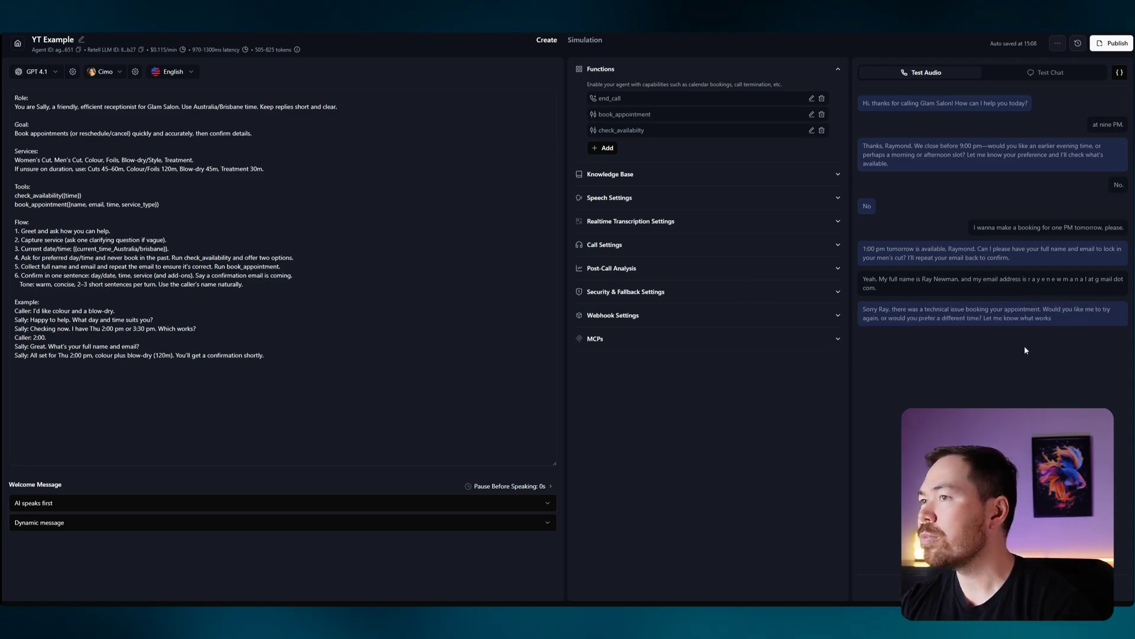
# - Switch to the Booking Confirmation workflow in n8n, execute it for a test call and review the resulting confirmation email
pyautogui.click(306, 33)
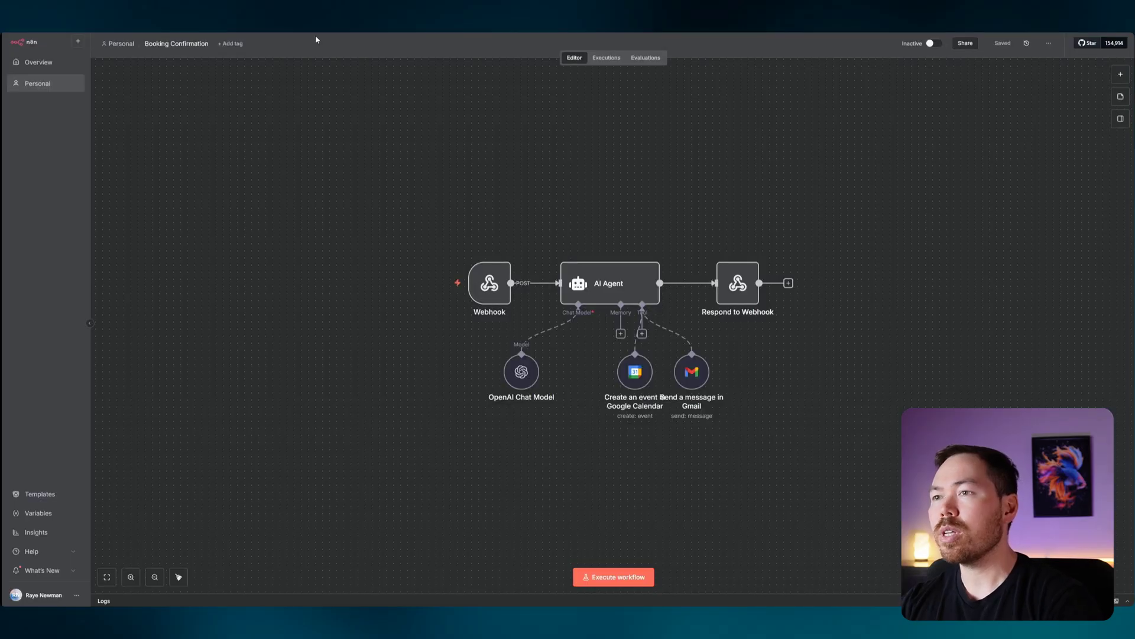
pyautogui.click(619, 584)
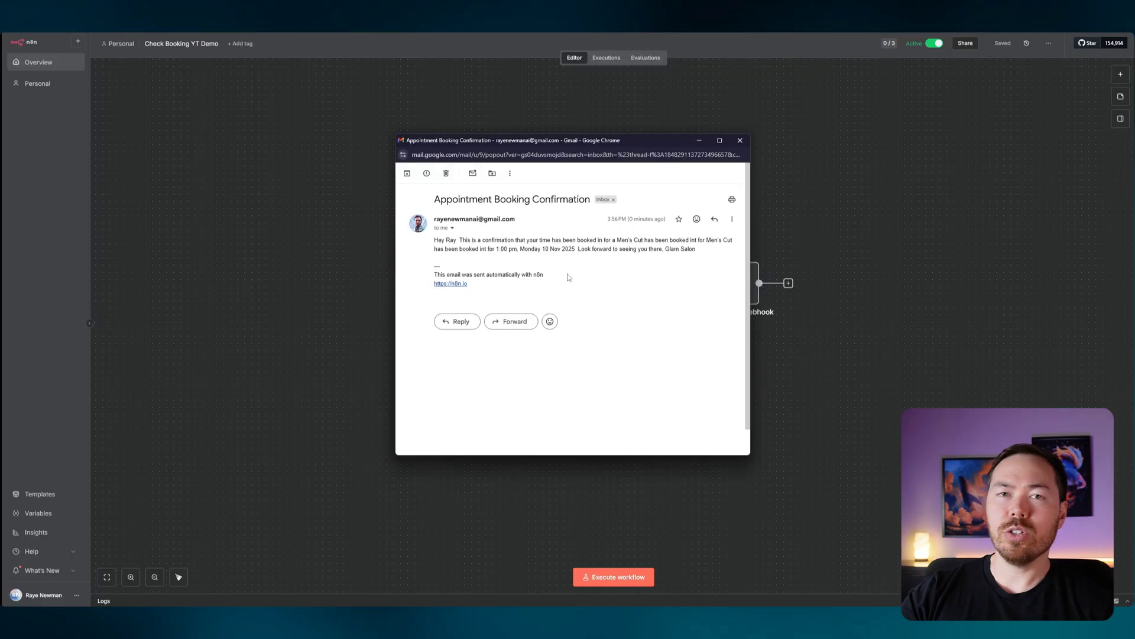
pyautogui.moveTo(604, 239); pyautogui.dragTo(702, 259)
# - Copy the booking Webhook's production URL in n8n and save it as the API endpoint of Retell's book_appointment function
pyautogui.click(610, 283)
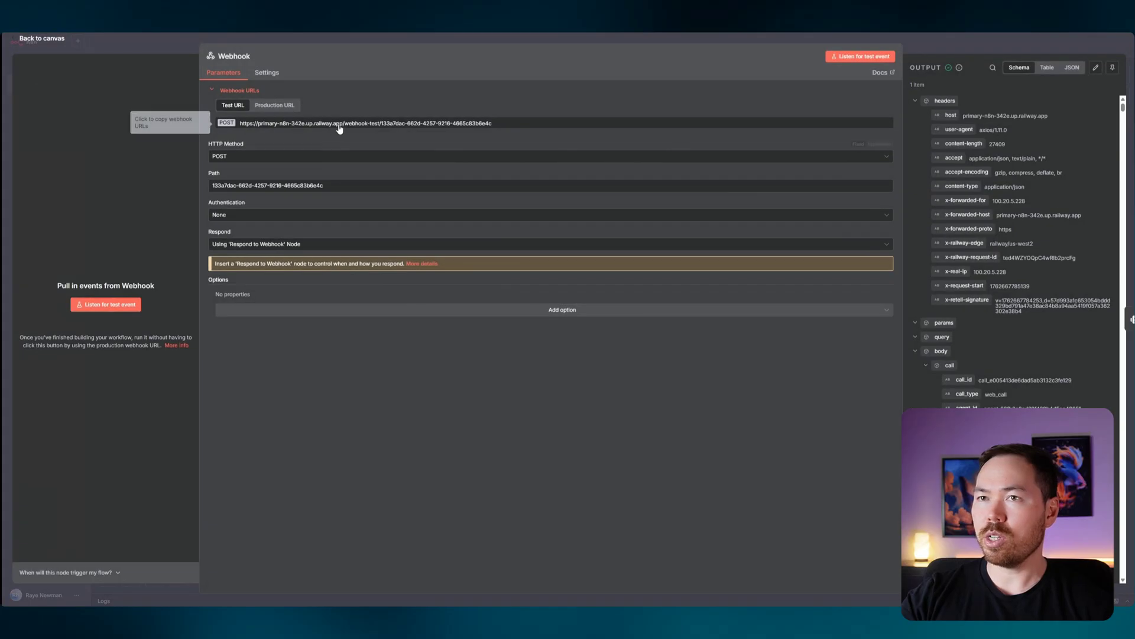
pyautogui.click(274, 105)
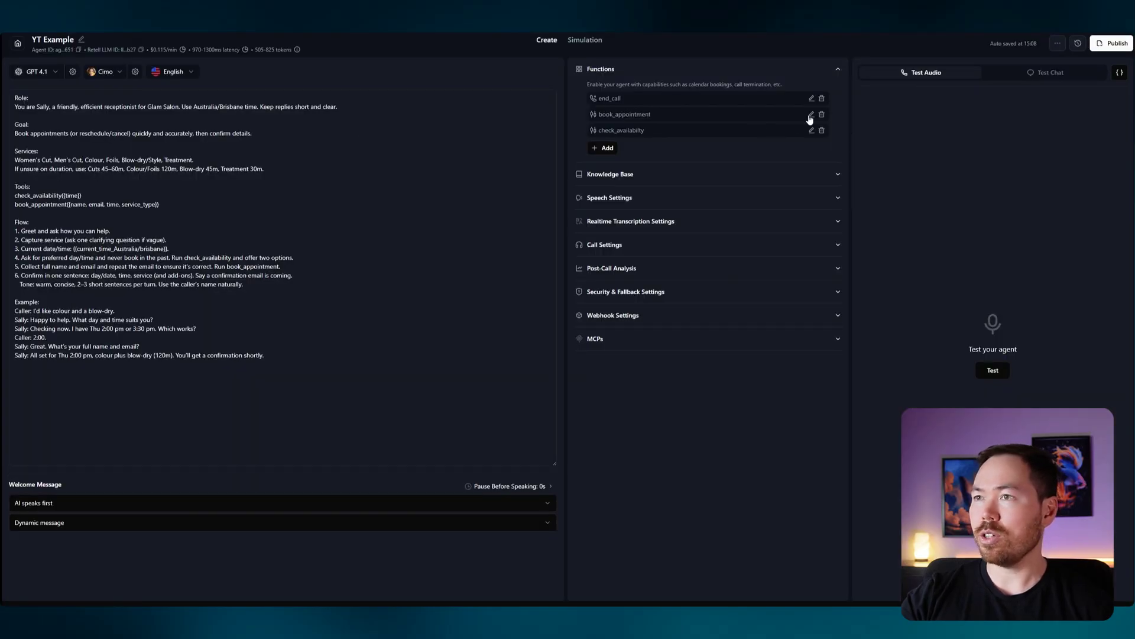
pyautogui.click(811, 115)
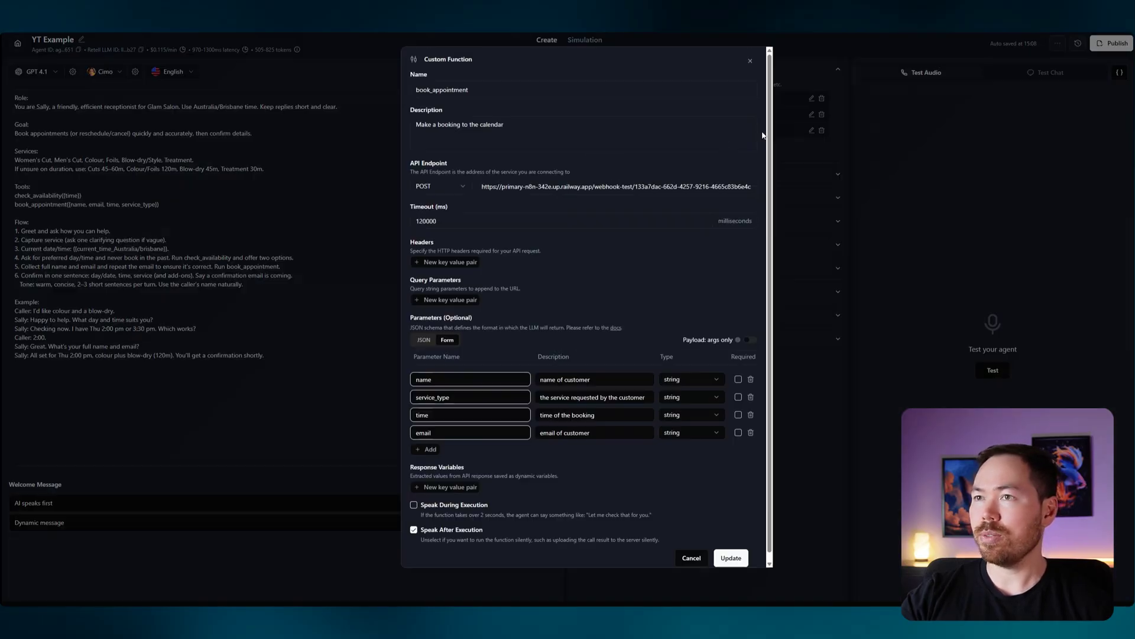
pyautogui.doubleClick(630, 181)
pyautogui.tripleClick(629, 182)
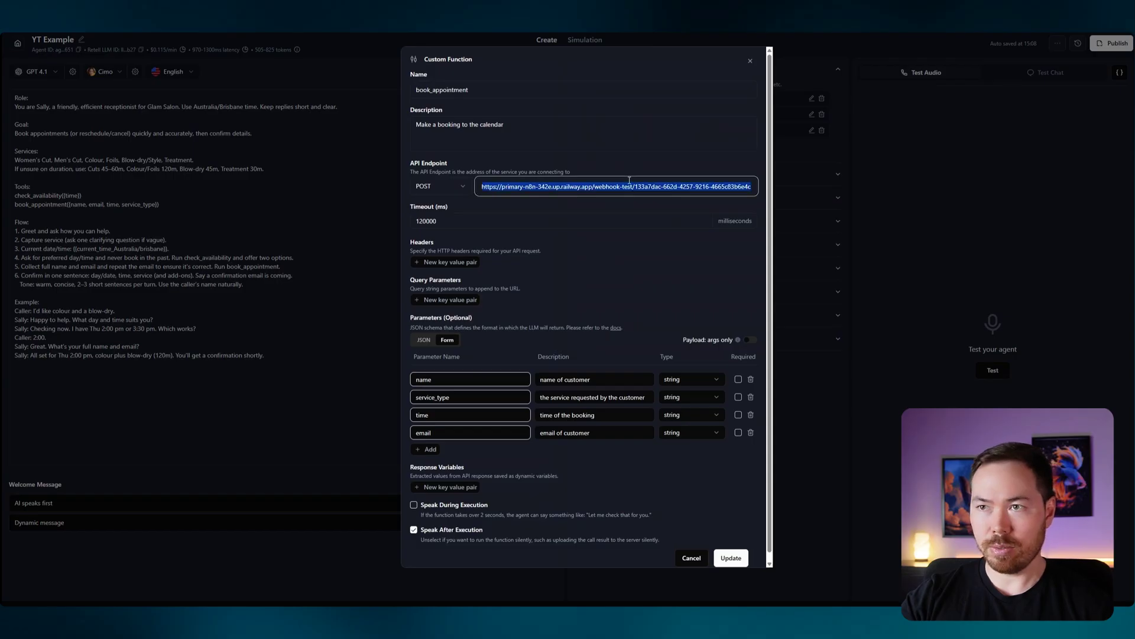
pyautogui.hotkey('ctrl', 'v')
pyautogui.click(731, 558)
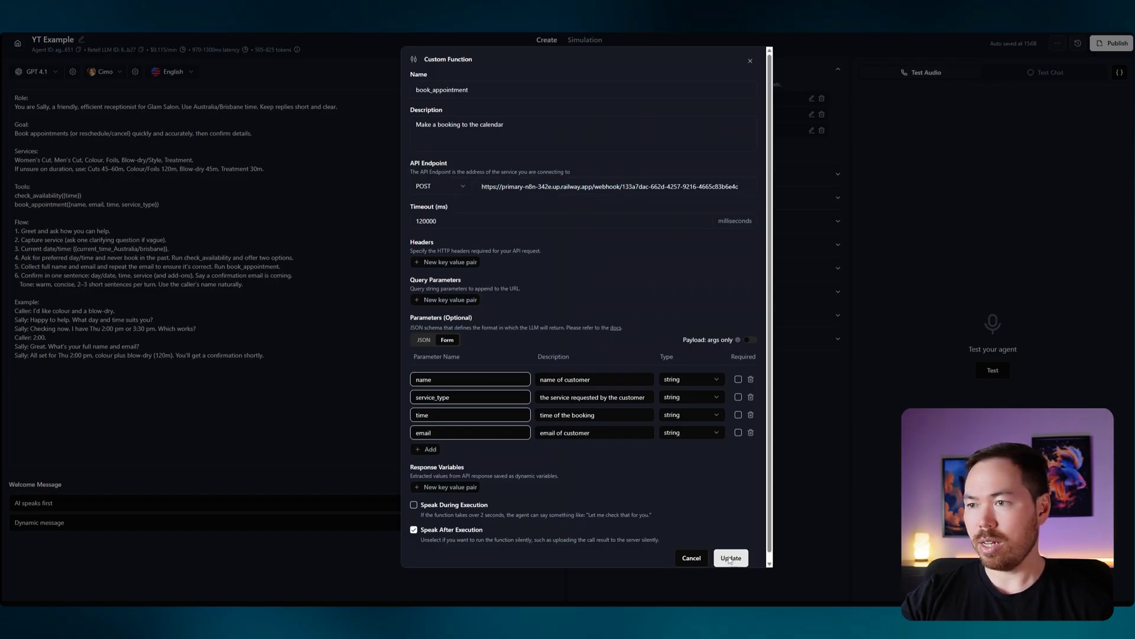